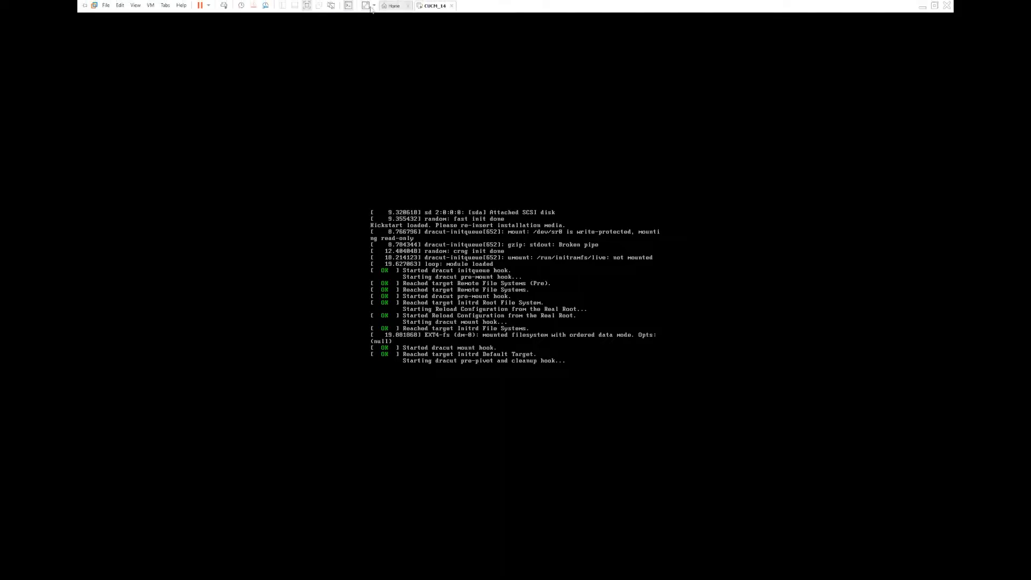
Step: Stretch the virtual machine display to fill the screen, and run the installation media test through to its acknowledgement
{"action": "left_click", "coordinate": [367, 6]}
{"action": "left_click", "coordinate": [378, 19]}
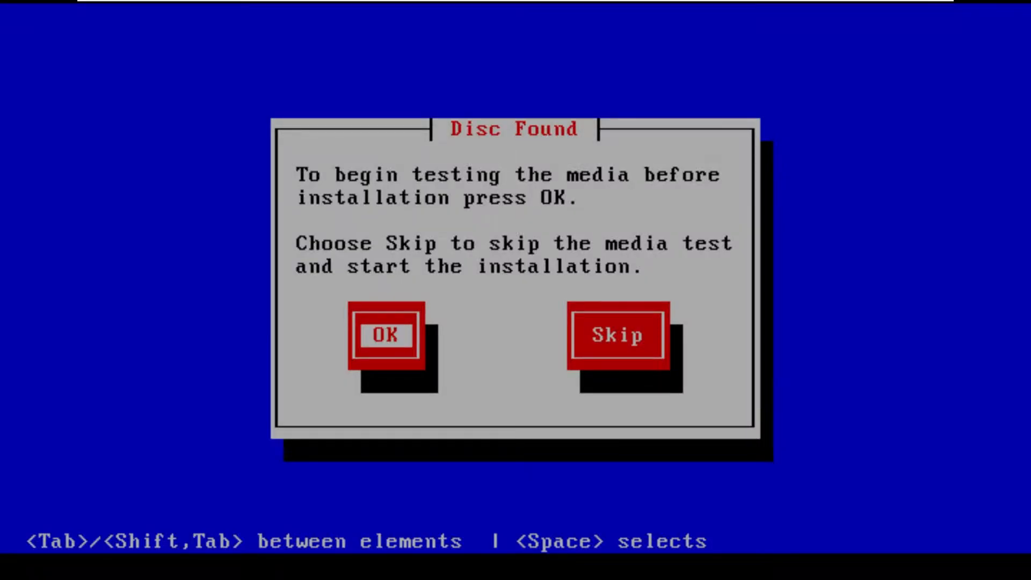
{"action": "key", "text": "Return"}
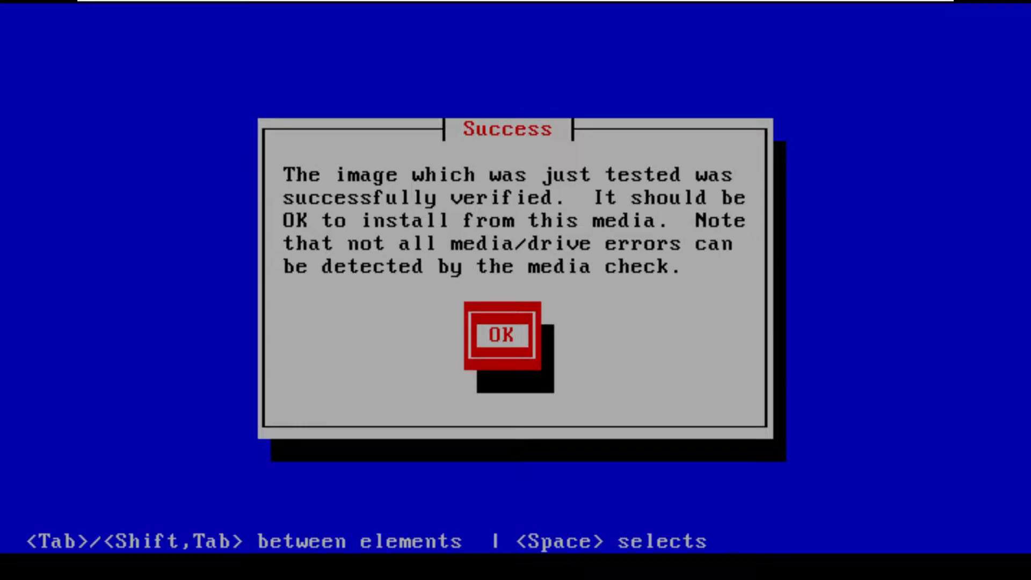
{"action": "key", "text": "Return"}
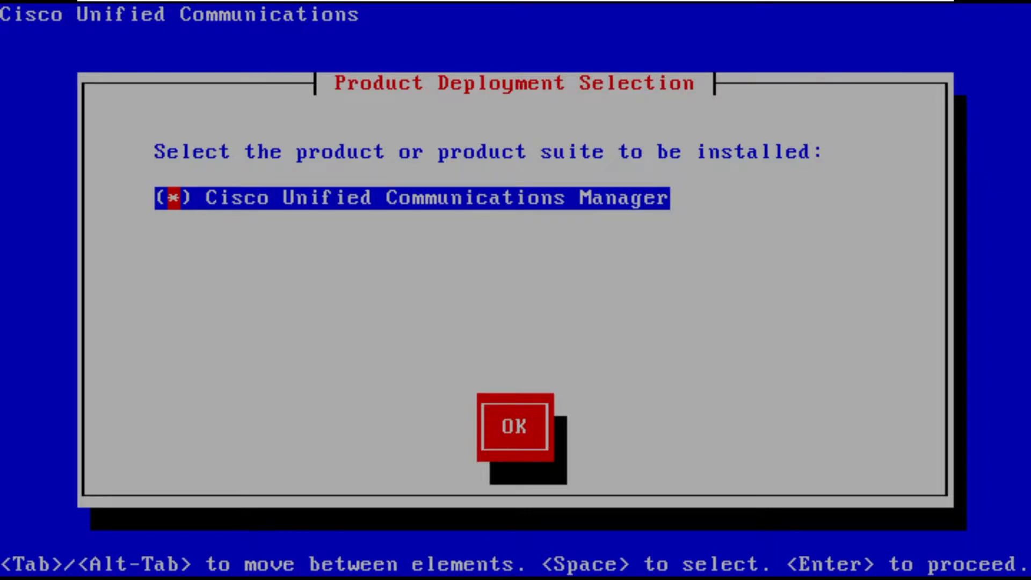
Step: Proceed with a basic install of Cisco Unified Communications Manager 14.0.1.10000-20 without applying an upgrade patch
{"action": "key", "text": "Tab"}
{"action": "key", "text": "Return"}
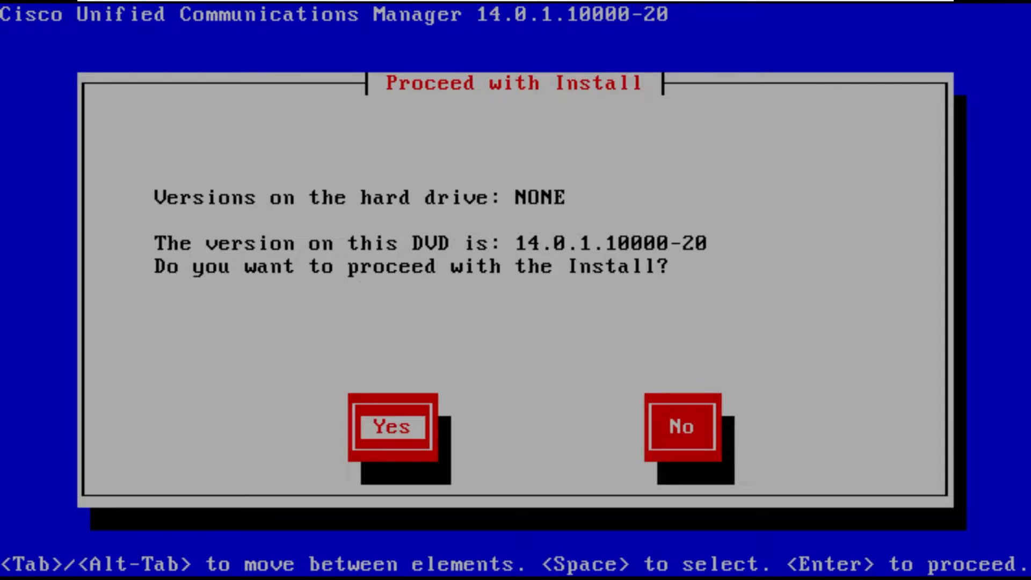
{"action": "key", "text": "Return"}
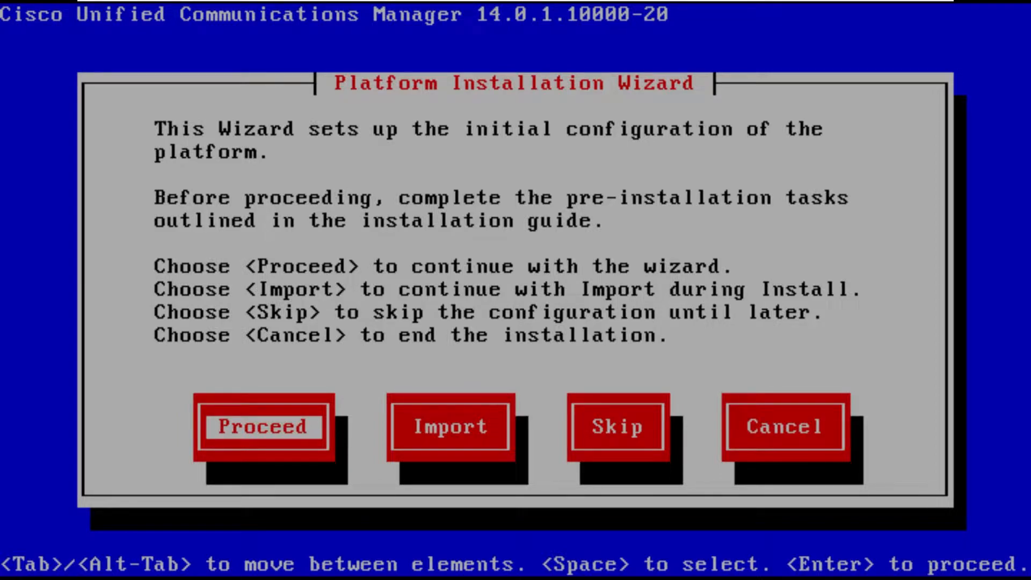
{"action": "key", "text": "Return"}
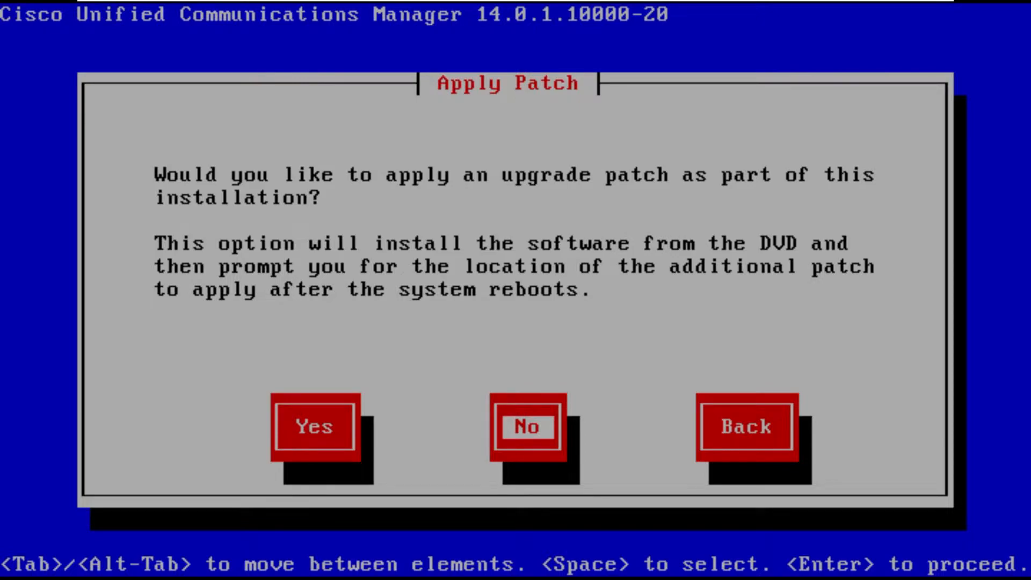
{"action": "key", "text": "Return"}
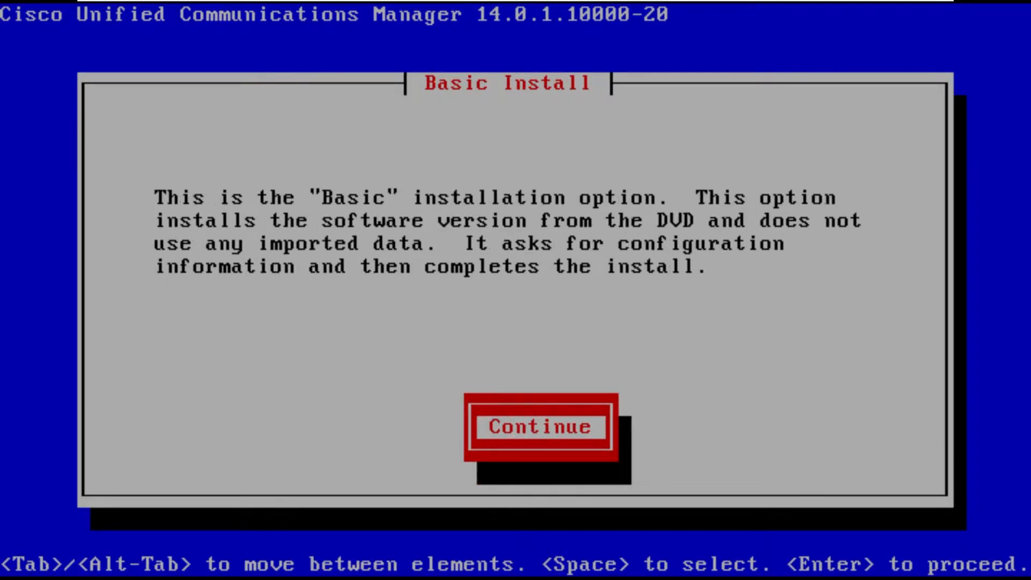
{"action": "key", "text": "Return"}
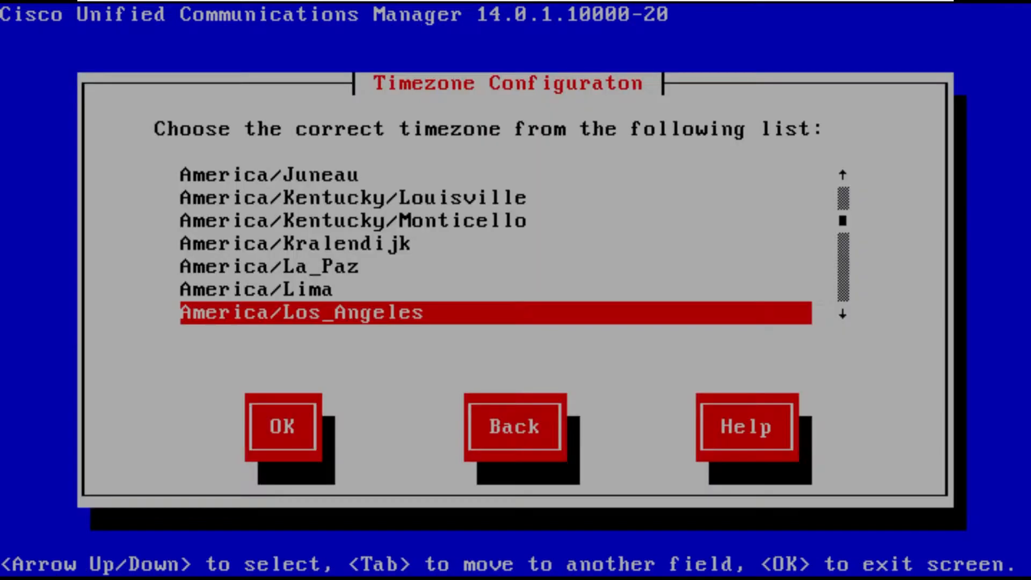
Step: Set the server's timezone to America/New_York
{"action": "key", "text": "Down"}
{"action": "key", "text": "Down"}
{"action": "key", "text": "Down"}
{"action": "key", "text": "Down"}
{"action": "key", "text": "Down"}
{"action": "key", "text": "Down"}
{"action": "key", "text": "Down"}
{"action": "key", "text": "Down"}
{"action": "key", "text": "Down"}
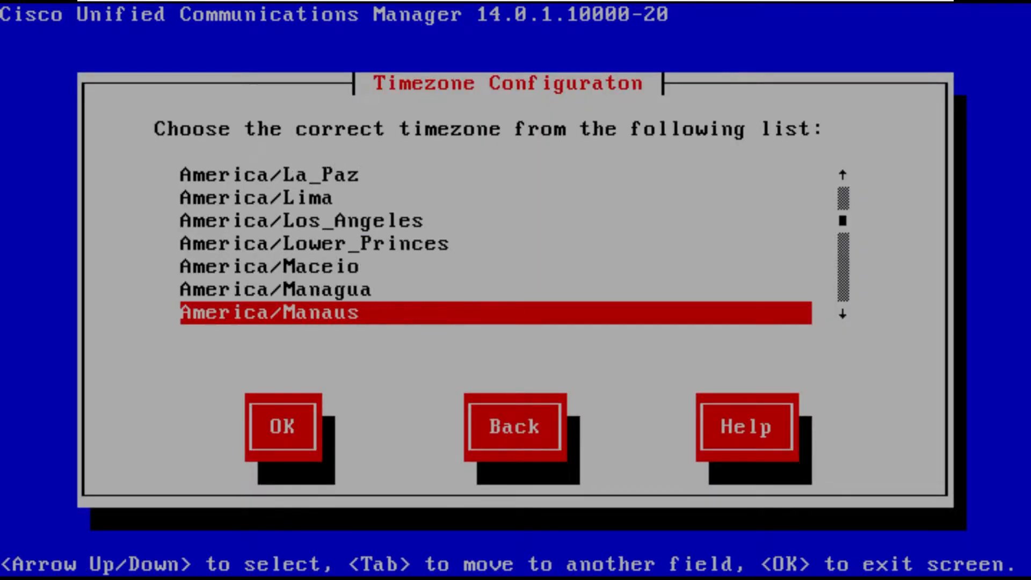
{"action": "key", "text": "Down"}
{"action": "key", "text": "Down"}
{"action": "key", "text": "Down"}
{"action": "key", "text": "Down"}
{"action": "key", "text": "Down"}
{"action": "key", "text": "Down"}
{"action": "key", "text": "Down"}
{"action": "key", "text": "Down"}
{"action": "key", "text": "Down"}
{"action": "key", "text": "Down"}
{"action": "key", "text": "Down"}
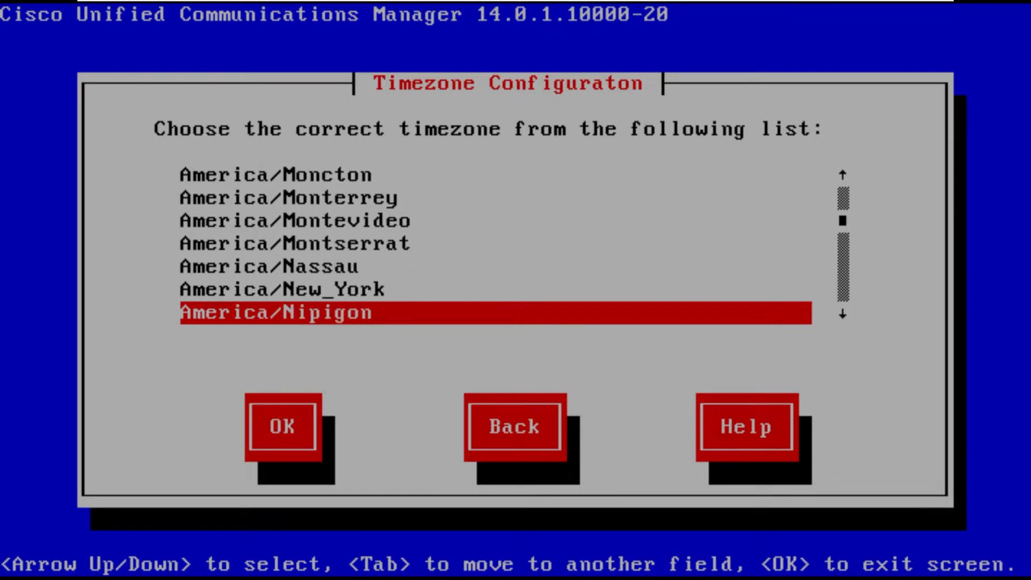
{"action": "key", "text": "Up"}
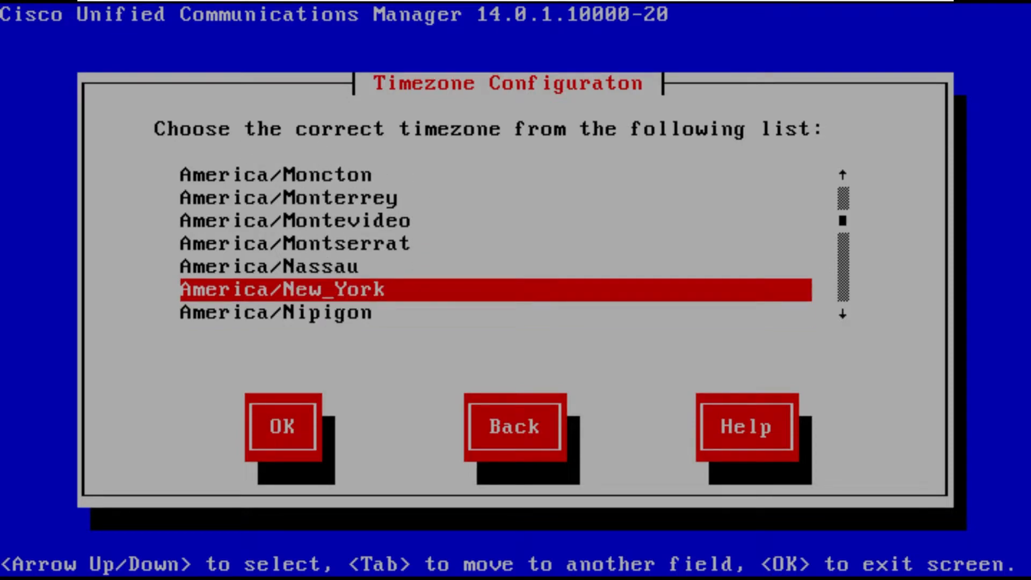
{"action": "key", "text": "Tab"}
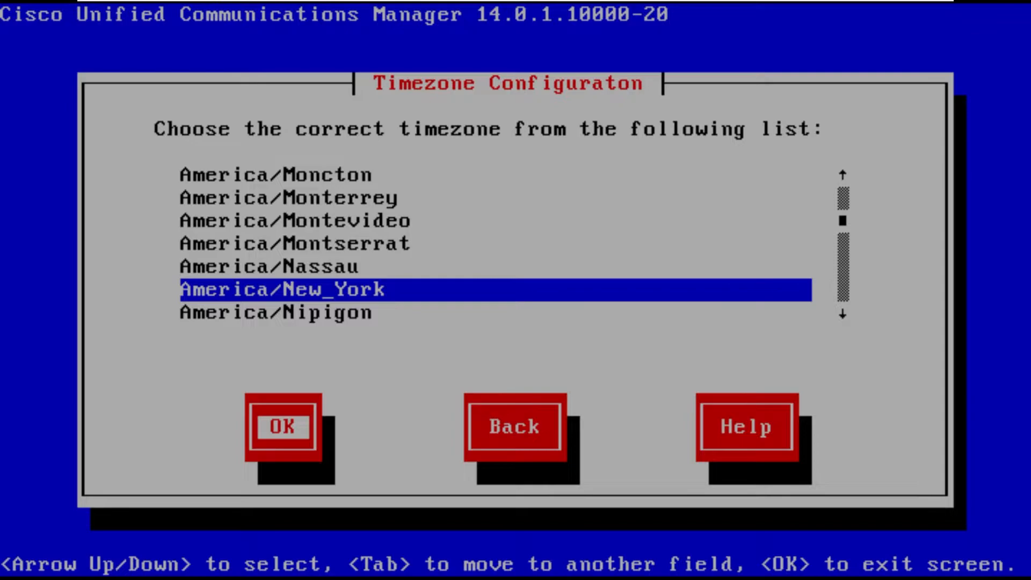
{"action": "key", "text": "Return"}
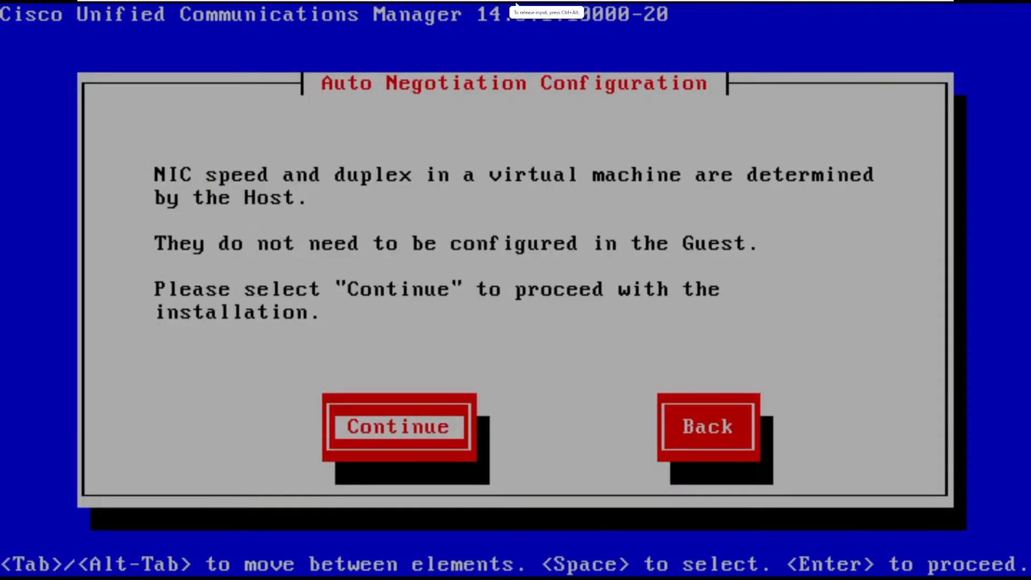
Step: Keep the host-determined NIC settings and the OS default MTU size, and decline DHCP
{"action": "key", "text": "Return"}
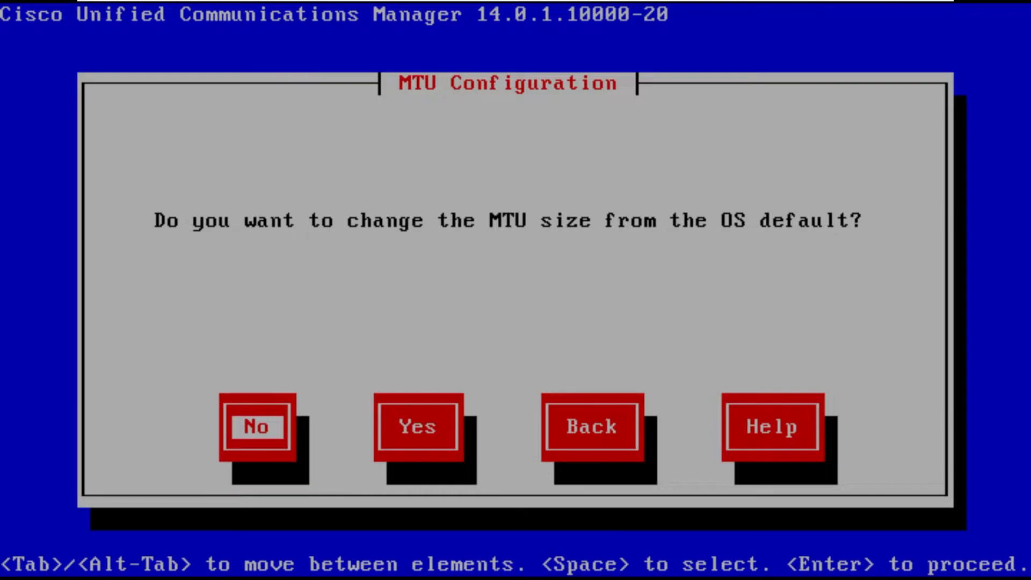
{"action": "key", "text": "Return"}
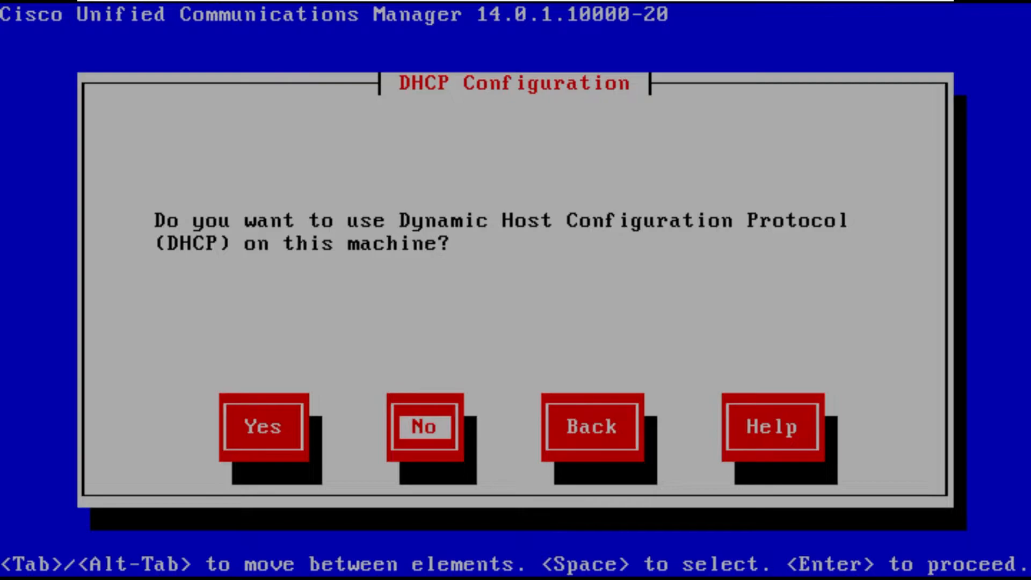
{"action": "key", "text": "Return"}
Step: Configure the static network with host name cucm, IP address 10.10.0.42, mask 255.255.255.0 and gateway 10.10.0.1
{"action": "type", "text": "CUCM,"}
{"action": "key", "text": "BackSpace"}
{"action": "key", "text": "BackSpace"}
{"action": "key", "text": "BackSpace"}
{"action": "key", "text": "BackSpace"}
{"action": "key", "text": "BackSpace"}
{"action": "type", "text": "cucm"}
{"action": "key", "text": "Tab"}
{"action": "type", "text": "10.10.0.42"}
{"action": "key", "text": "Tab"}
{"action": "type", "text": "255.255.255.0"}
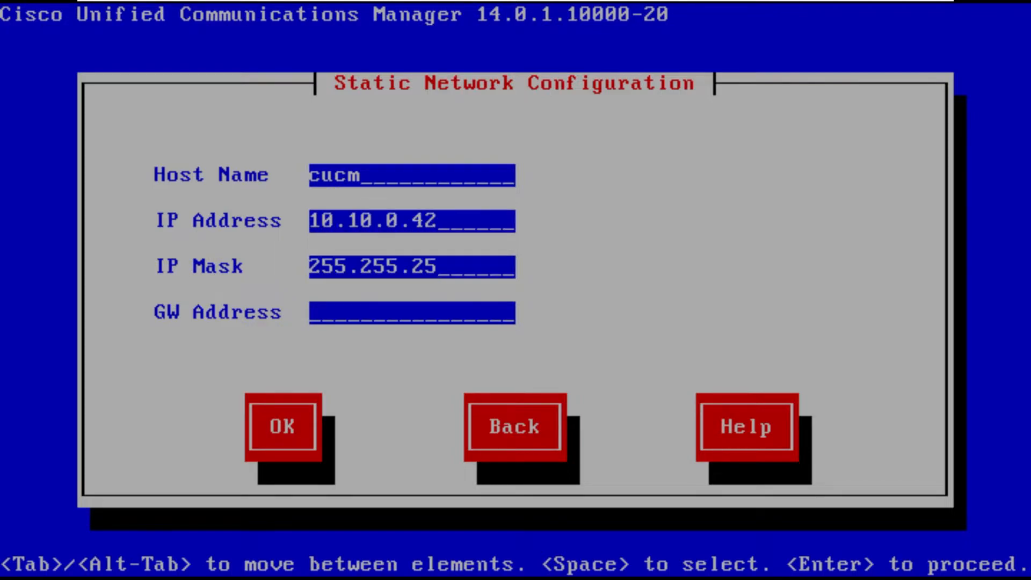
{"action": "key", "text": "Tab"}
{"action": "type", "text": "10.10.0.1"}
{"action": "key", "text": "Tab"}
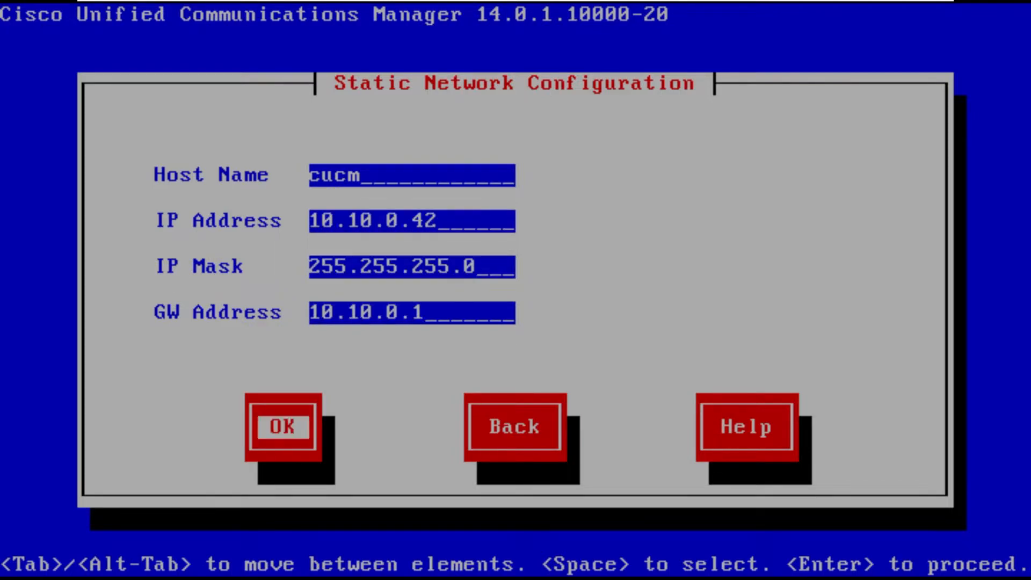
{"action": "key", "text": "Return"}
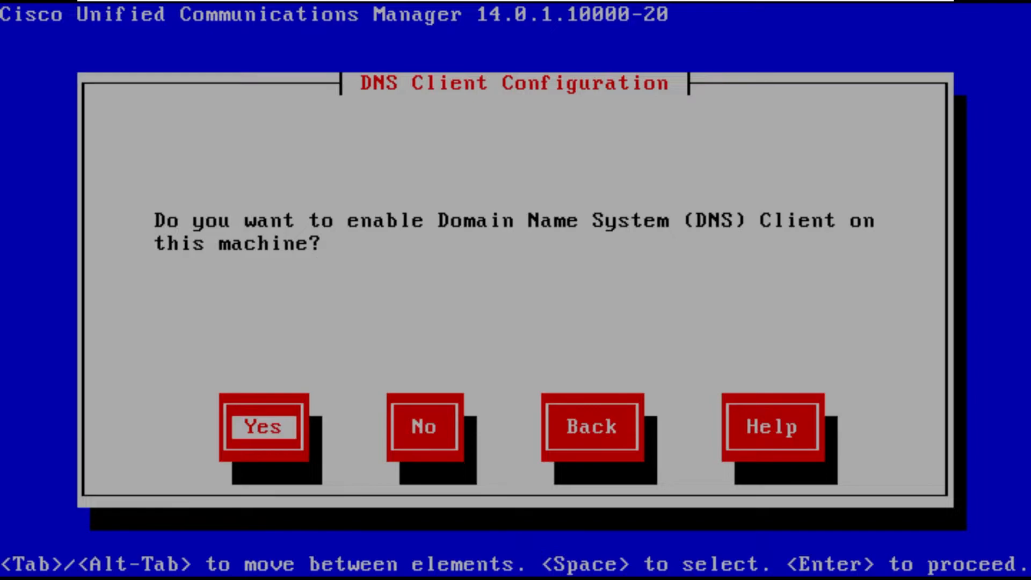
Step: Enable the DNS client with primary DNS 10.10.0.100 and domain ccie-collab.local, leaving the secondary DNS empty
{"action": "key", "text": "Return"}
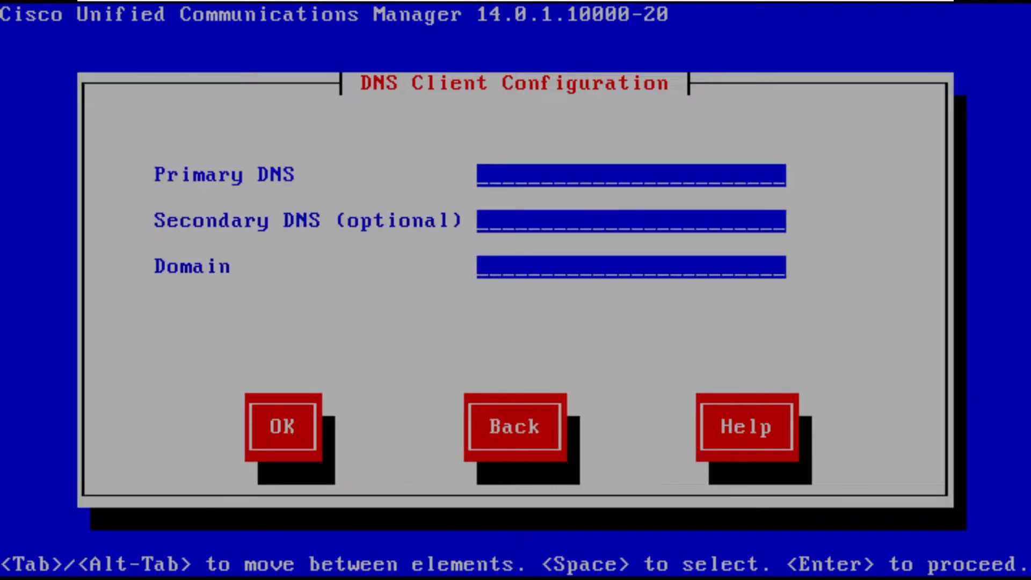
{"action": "type", "text": "10.10.0.100"}
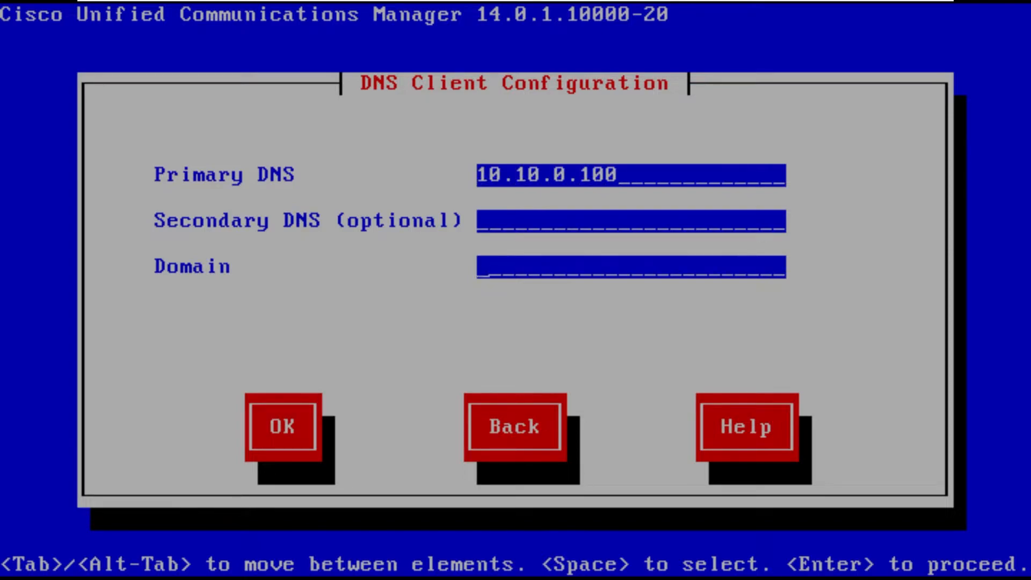
{"action": "type", "text": "ccie-collab"}
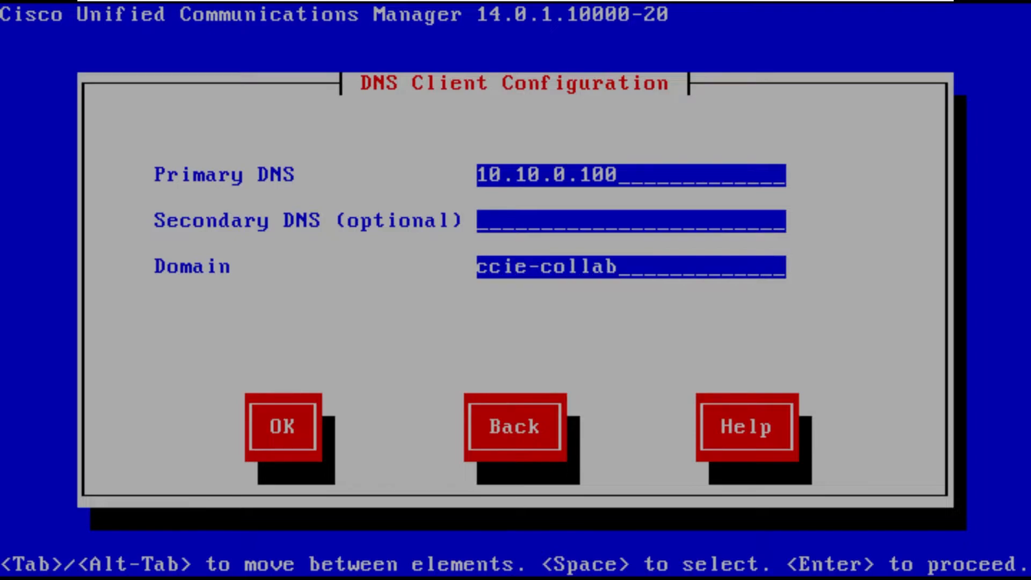
{"action": "type", "text": ".local"}
{"action": "key", "text": "Tab"}
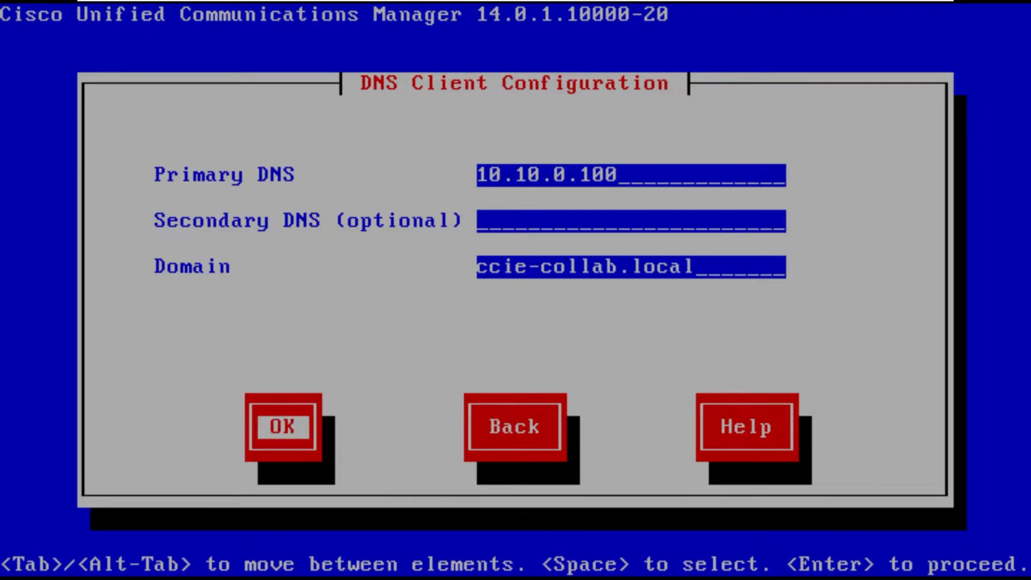
{"action": "key", "text": "Return"}
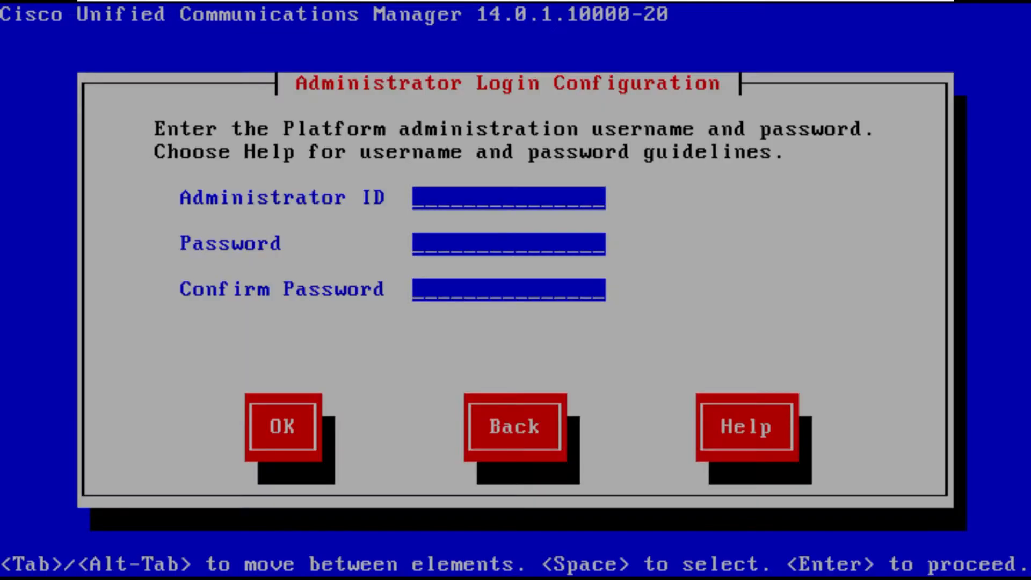
Step: Enter admin as the platform Administrator ID and fill in the administrator password and its confirmation
{"action": "type", "text": "admin"}
{"action": "key", "text": "Tab"}
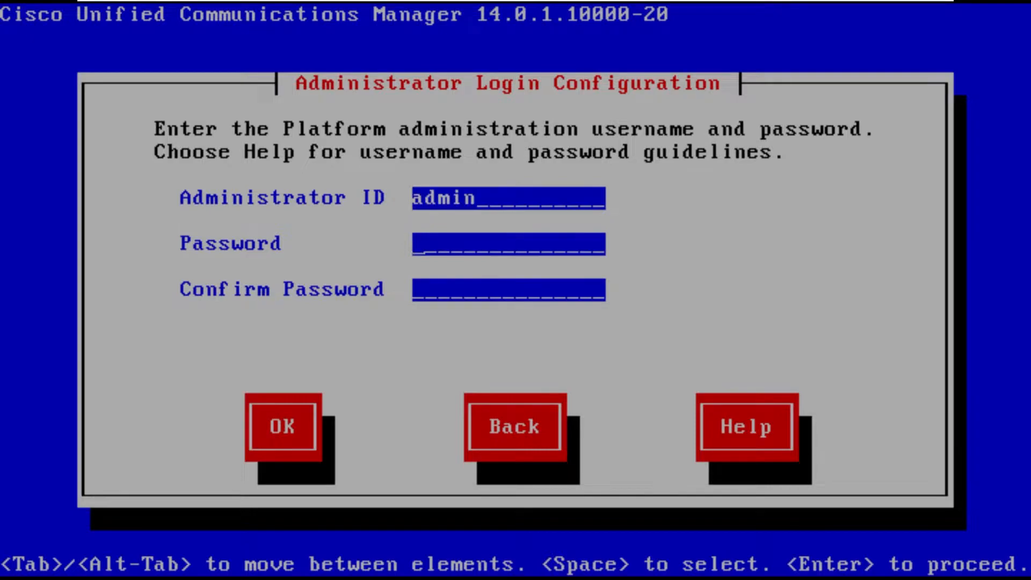
{"action": "type", "text": "**********"}
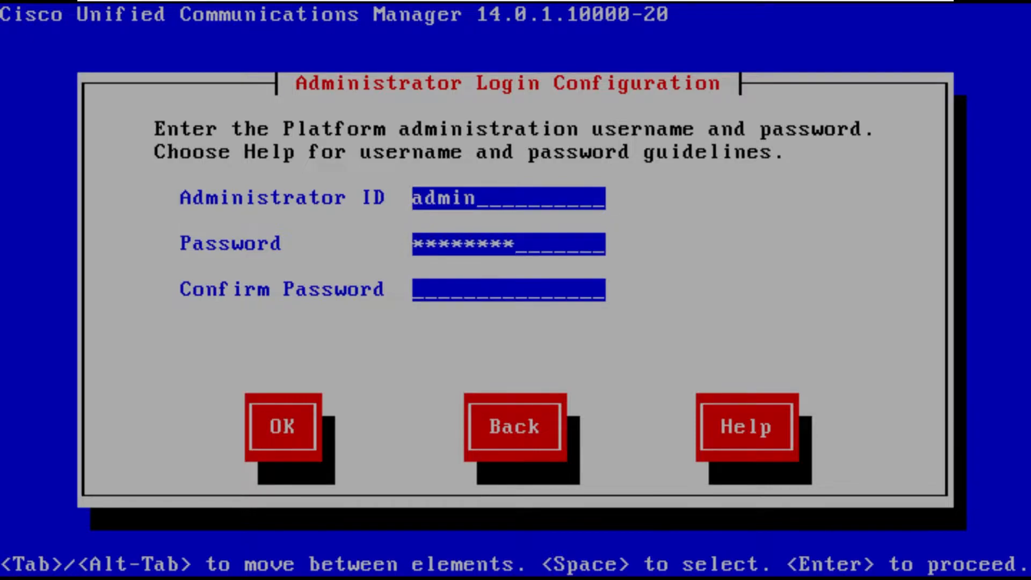
{"action": "key", "text": "Tab"}
{"action": "type", "text": "*********"}
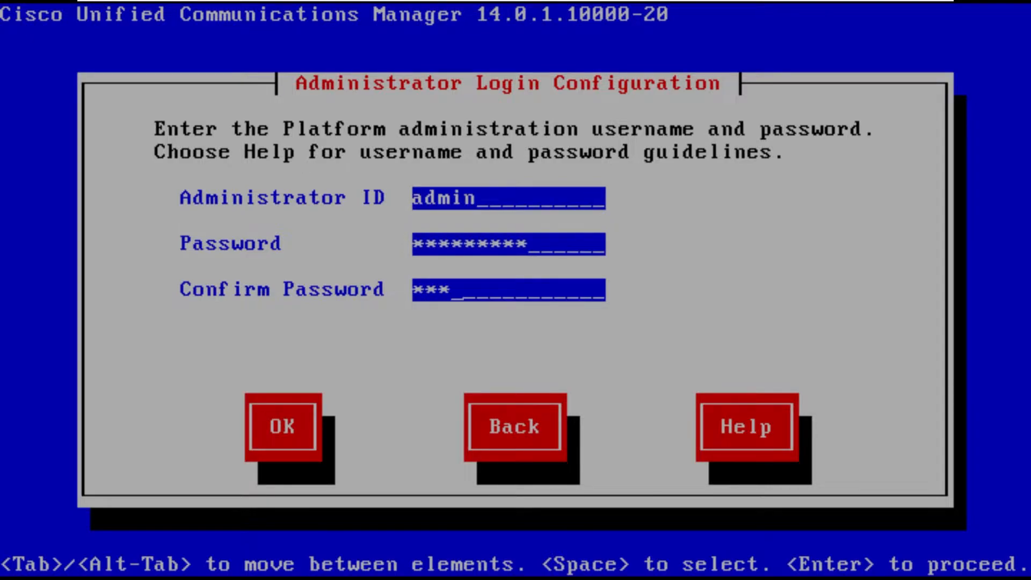
{"action": "key", "text": "Tab"}
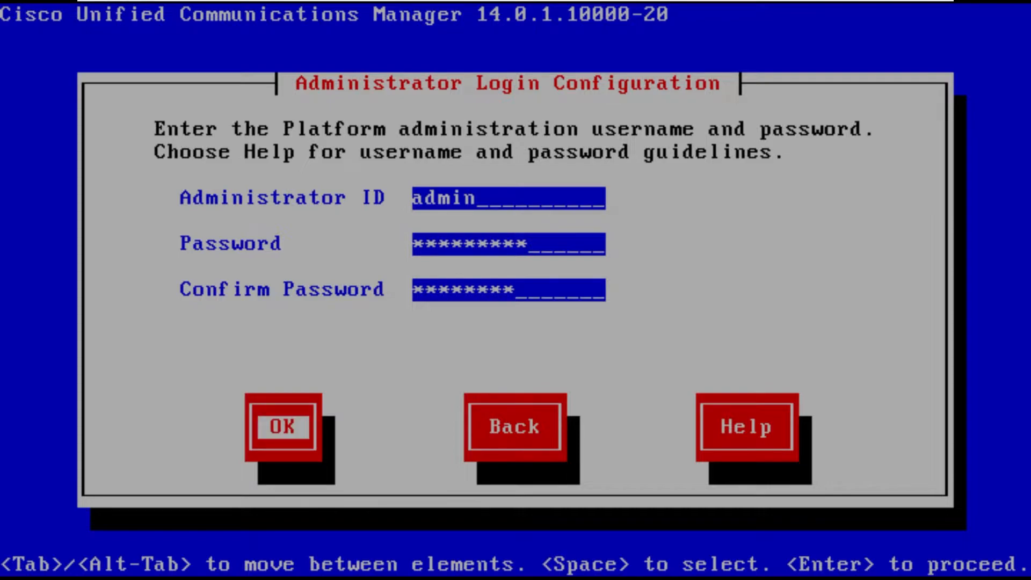
Step: Clear and re-enter the administrator password and its confirmation so they match, and accept the login configuration
{"action": "key", "text": "Tab"}
{"action": "key", "text": "Tab"}
{"action": "key", "text": "Tab"}
{"action": "key", "text": "Tab"}
{"action": "key", "text": "BackSpace"}
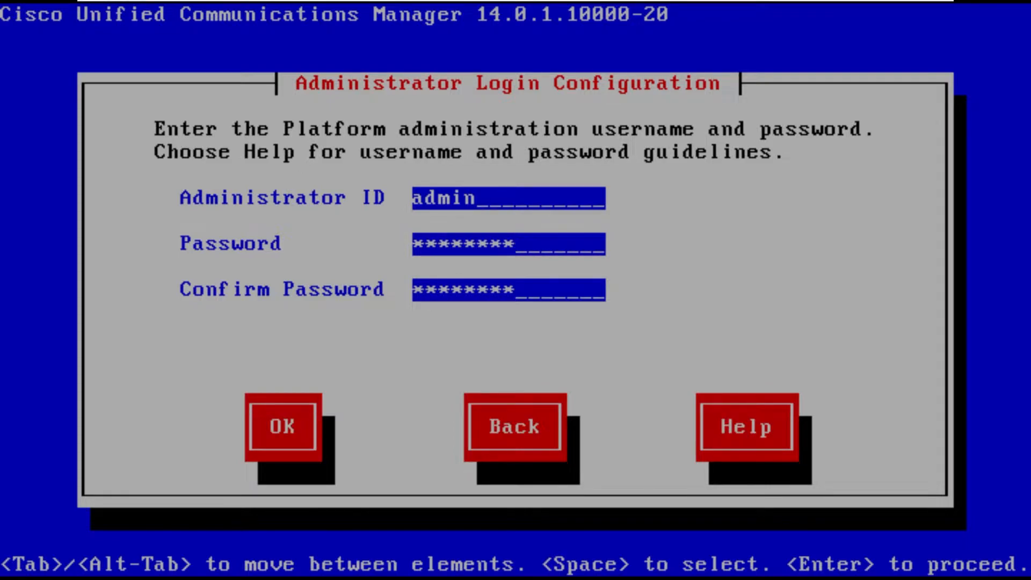
{"action": "key", "text": "BackSpace"}
{"action": "key", "text": "BackSpace"}
{"action": "key", "text": "BackSpace"}
{"action": "key", "text": "BackSpace"}
{"action": "key", "text": "BackSpace"}
{"action": "key", "text": "BackSpace"}
{"action": "key", "text": "BackSpace"}
{"action": "key", "text": "BackSpace"}
{"action": "key", "text": "BackSpace"}
{"action": "type", "text": "*********"}
{"action": "key", "text": "Tab"}
{"action": "key", "text": "BackSpace"}
{"action": "key", "text": "BackSpace"}
{"action": "key", "text": "BackSpace"}
{"action": "key", "text": "BackSpace"}
{"action": "key", "text": "BackSpace"}
{"action": "key", "text": "BackSpace"}
{"action": "key", "text": "BackSpace"}
{"action": "key", "text": "BackSpace"}
{"action": "key", "text": "BackSpace"}
{"action": "type", "text": "*********"}
{"action": "key", "text": "Tab"}
{"action": "key", "text": "Return"}
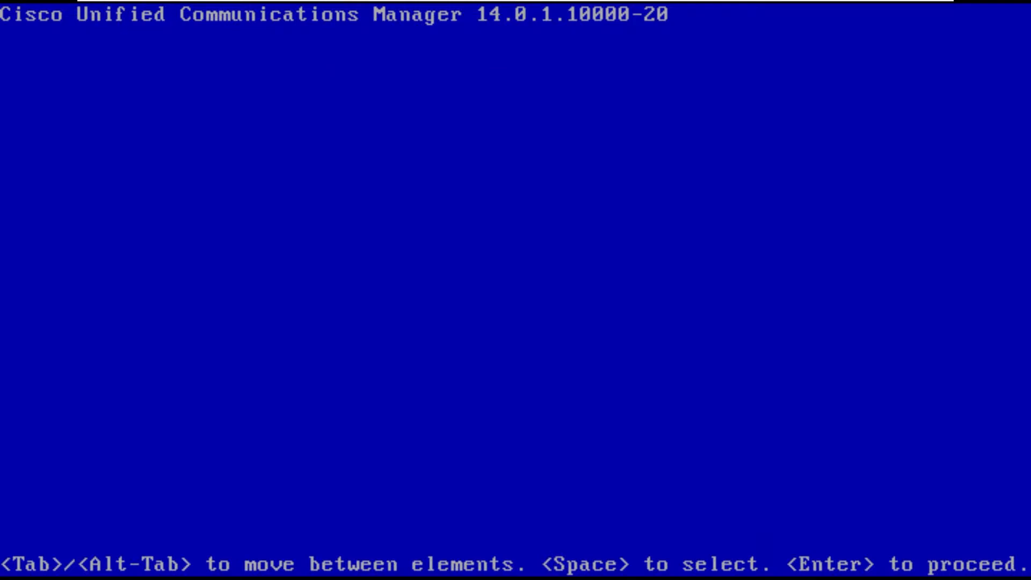
Step: Fill in the certificate information with organization Lab, unit 4123, location Raleigh, state North Carolina and country United States
{"action": "type", "text": "4112"}
{"action": "key", "text": "BackSpace"}
{"action": "key", "text": "BackSpace"}
{"action": "key", "text": "BackSpace"}
{"action": "key", "text": "BackSpace"}
{"action": "type", "text": "Lab"}
{"action": "key", "text": "Tab"}
{"action": "type", "text": "4123"}
{"action": "key", "text": "Tab"}
{"action": "type", "text": "Raleigh"}
{"action": "key", "text": "Tab"}
{"action": "type", "text": "North Carolina"}
{"action": "key", "text": "Tab"}
{"action": "key", "text": "Tab"}
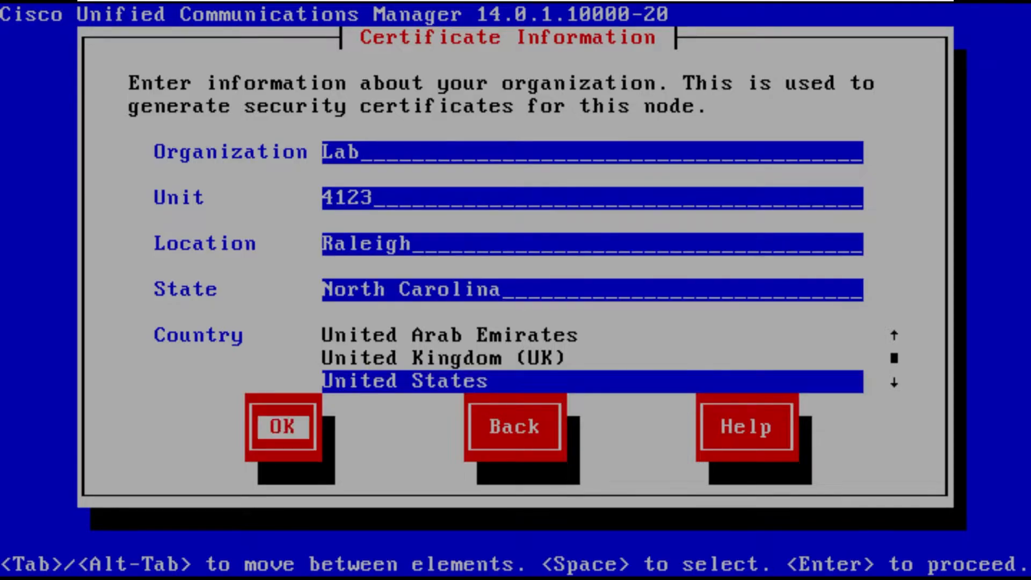
{"action": "key", "text": "Return"}
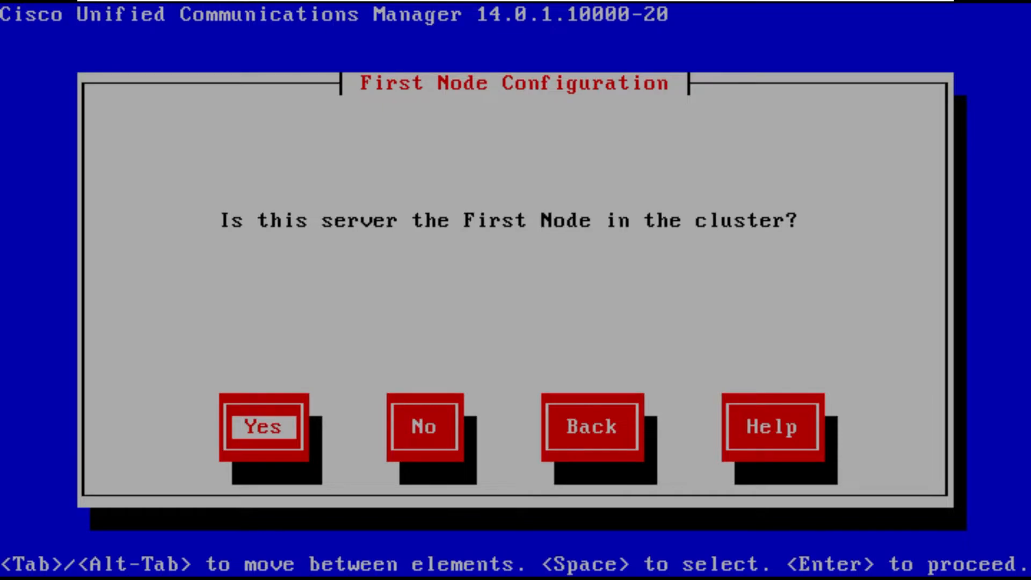
Step: Confirm this server as the first cluster node and set NTP servers 1 and 2 to time1.google.com and time2.google.com
{"action": "key", "text": "Return"}
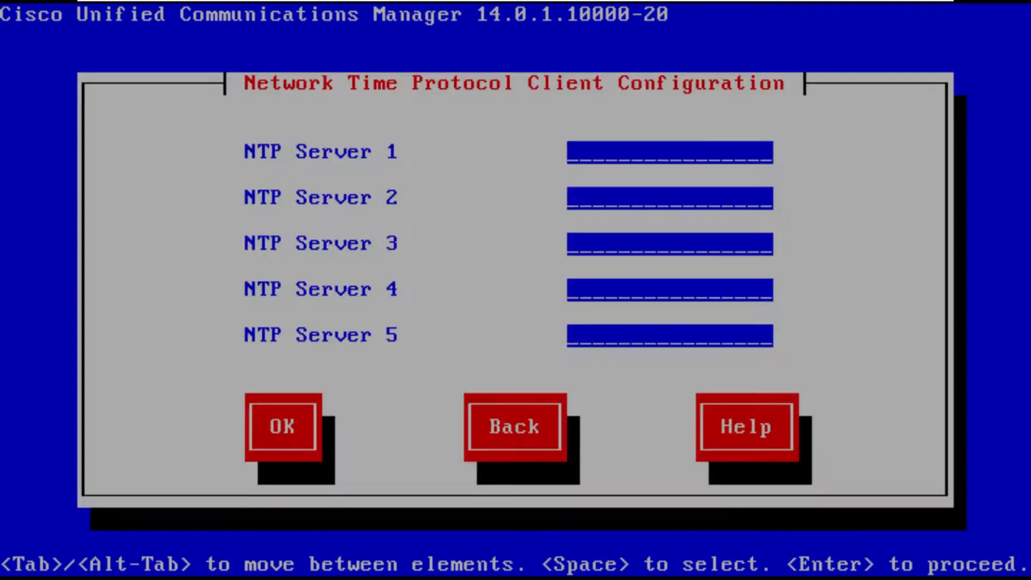
{"action": "type", "text": "time1.google.com"}
{"action": "key", "text": "Tab"}
{"action": "type", "text": "time"}
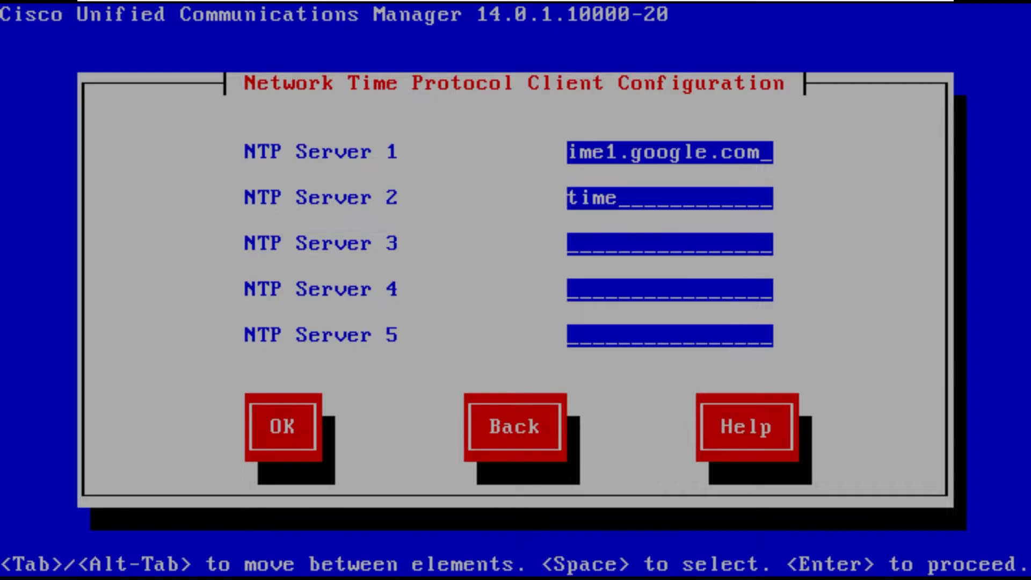
{"action": "type", "text": "2.googler"}
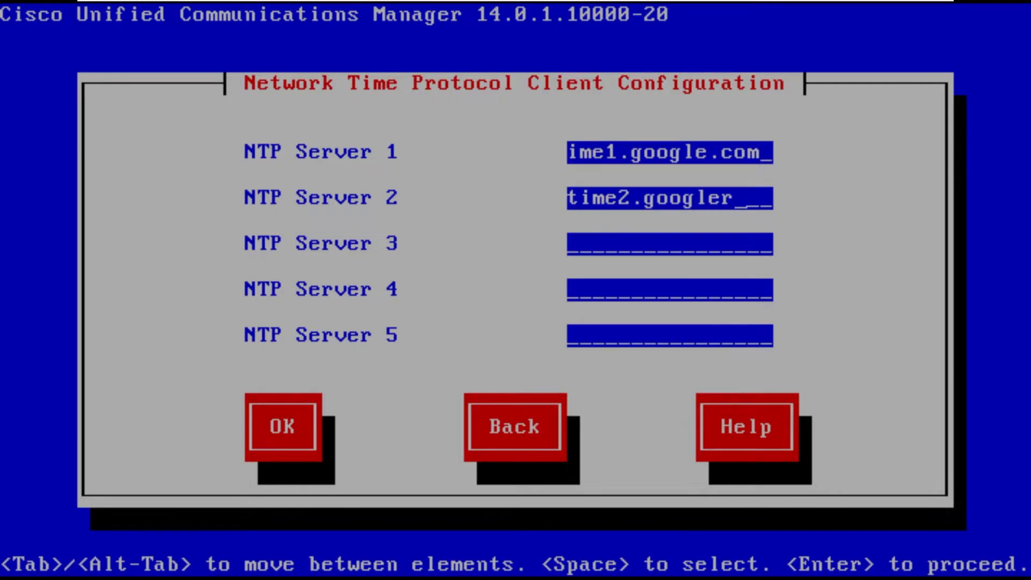
{"action": "key", "text": "BackSpace"}
{"action": "type", "text": ".com"}
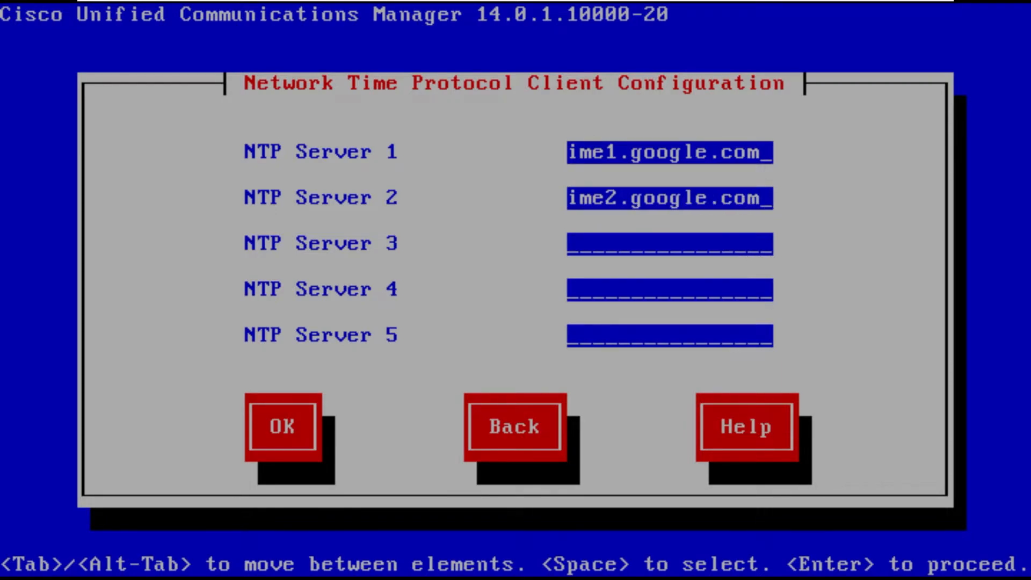
{"action": "key", "text": "Tab"}
{"action": "key", "text": "Tab"}
{"action": "key", "text": "Tab"}
{"action": "key", "text": "Tab"}
{"action": "key", "text": "Return"}
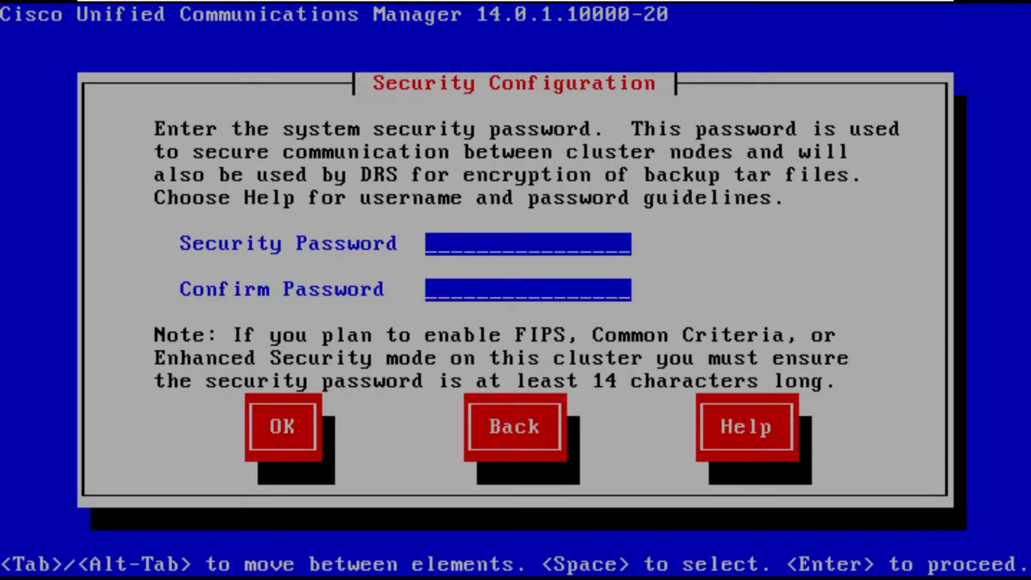
Step: Enter the system security password with its confirmation and accept the security configuration
{"action": "type", "text": "********"}
{"action": "key", "text": "Tab"}
{"action": "type", "text": "*********"}
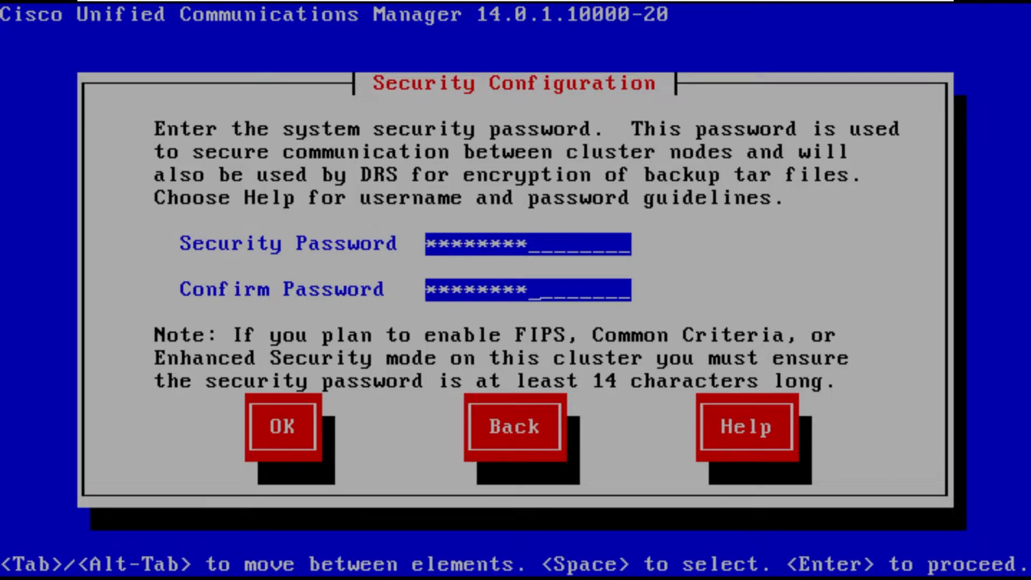
{"action": "key", "text": "Tab"}
{"action": "key", "text": "Return"}
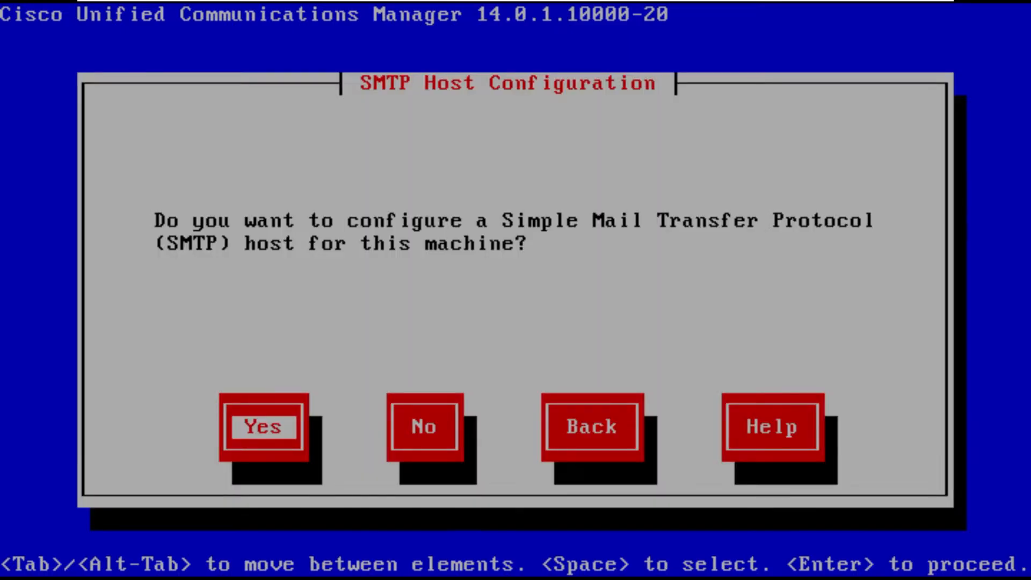
Step: Decline configuring an SMTP host and choose Disable All Call Home on System Start
{"action": "key", "text": "Tab"}
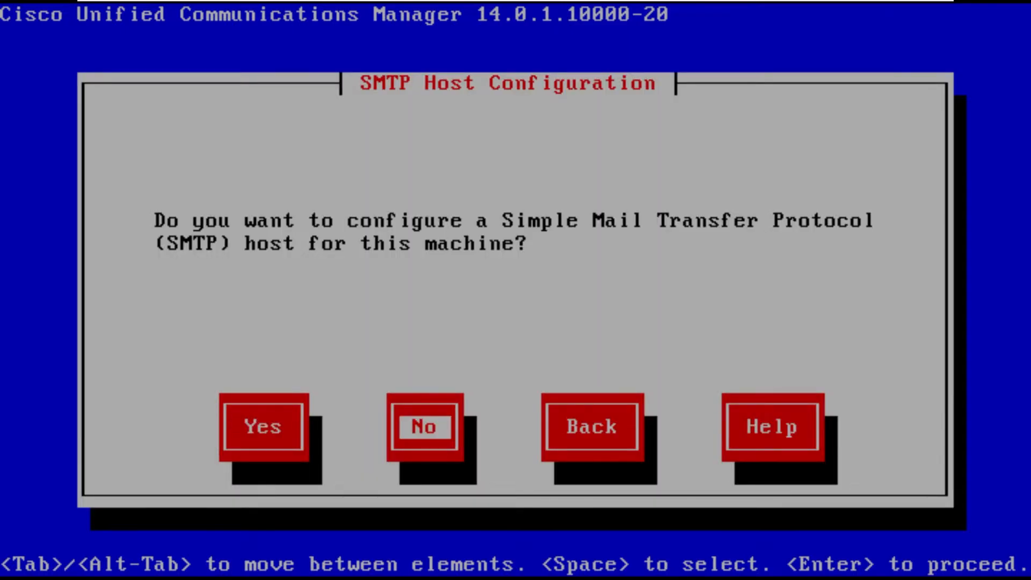
{"action": "key", "text": "Return"}
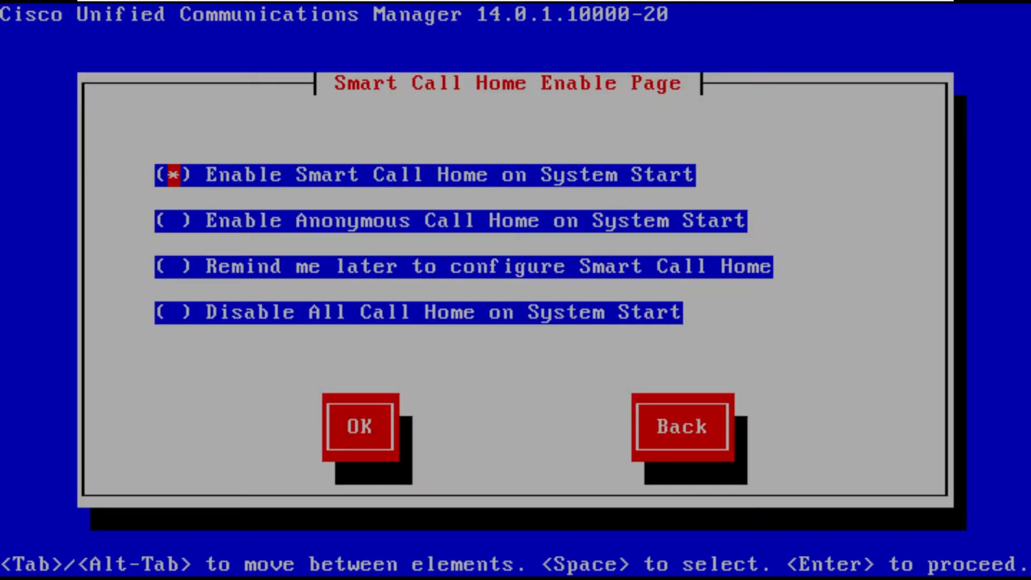
{"action": "key", "text": "Down"}
{"action": "key", "text": "Down"}
{"action": "key", "text": "Down"}
{"action": "key", "text": "space"}
{"action": "key", "text": "Tab"}
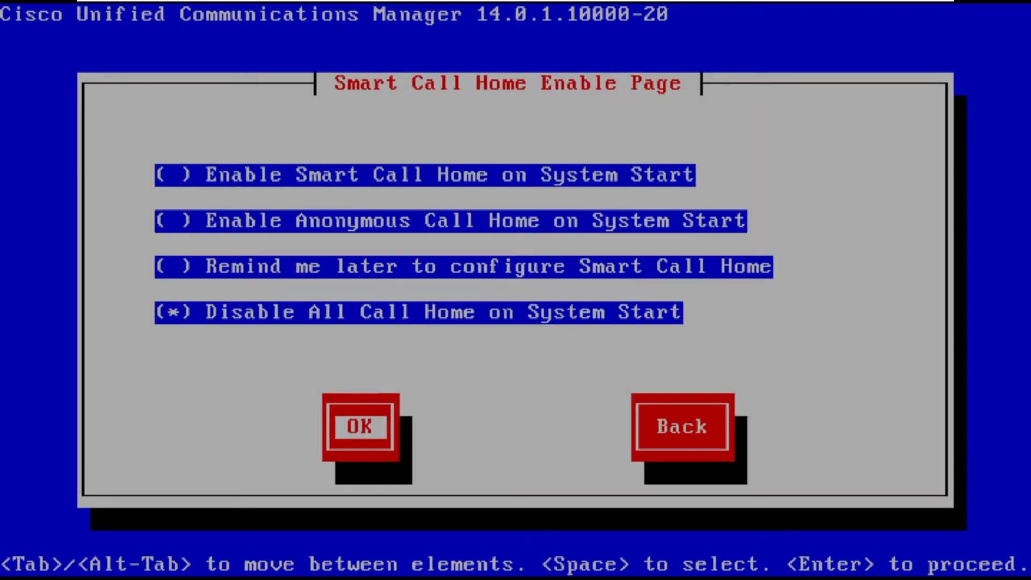
{"action": "key", "text": "Return"}
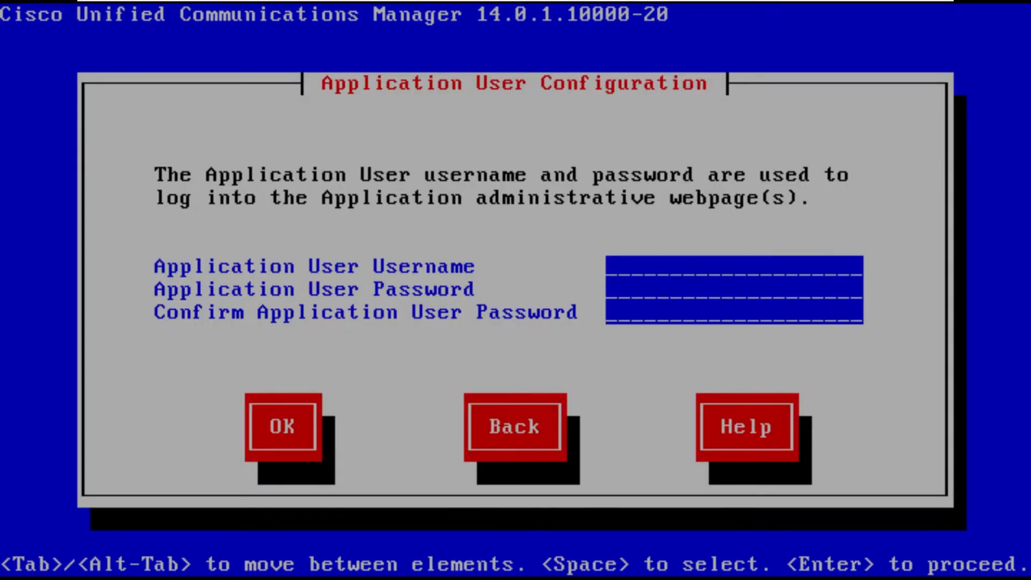
Step: Set the application user's username to admin, fill in the application user password and its confirmation, and accept
{"action": "type", "text": "admin"}
{"action": "key", "text": "Tab"}
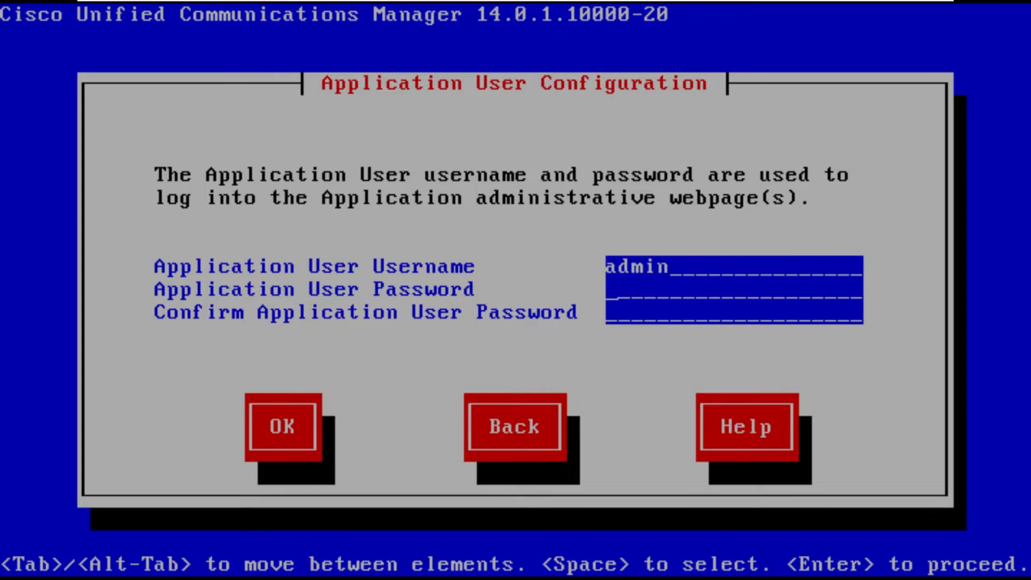
{"action": "type", "text": "********"}
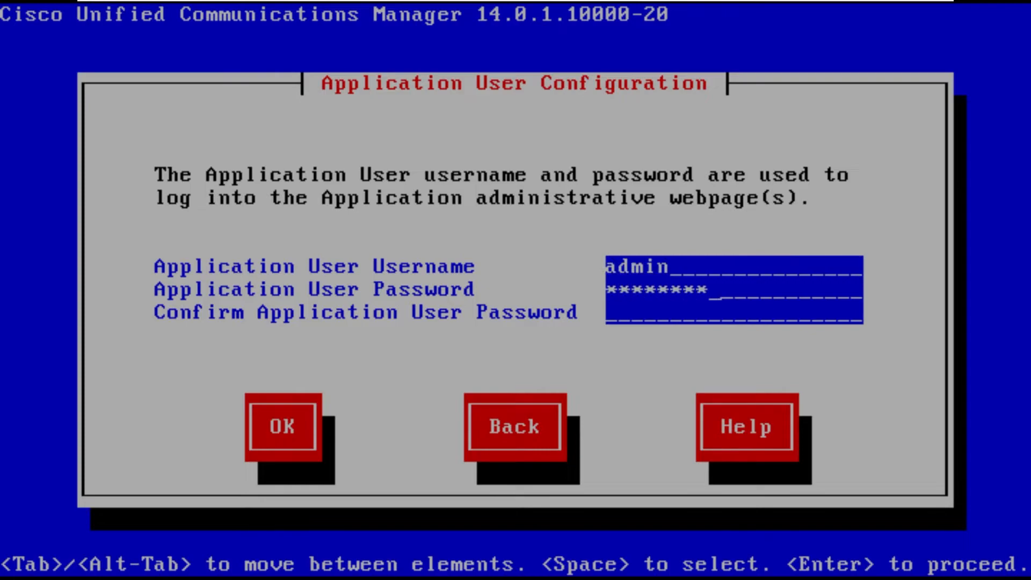
{"action": "type", "text": "********"}
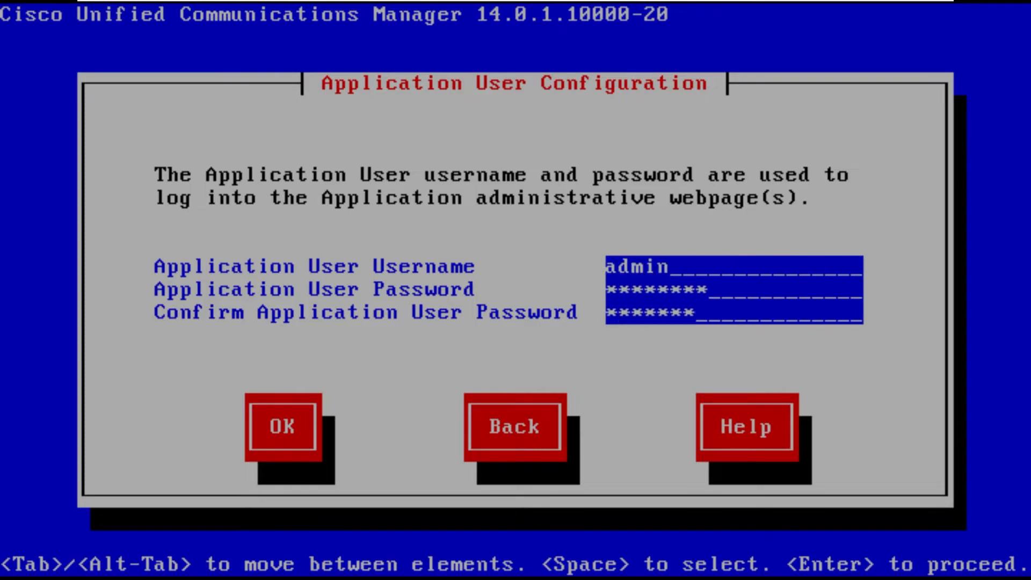
{"action": "key", "text": "Tab"}
{"action": "key", "text": "Return"}
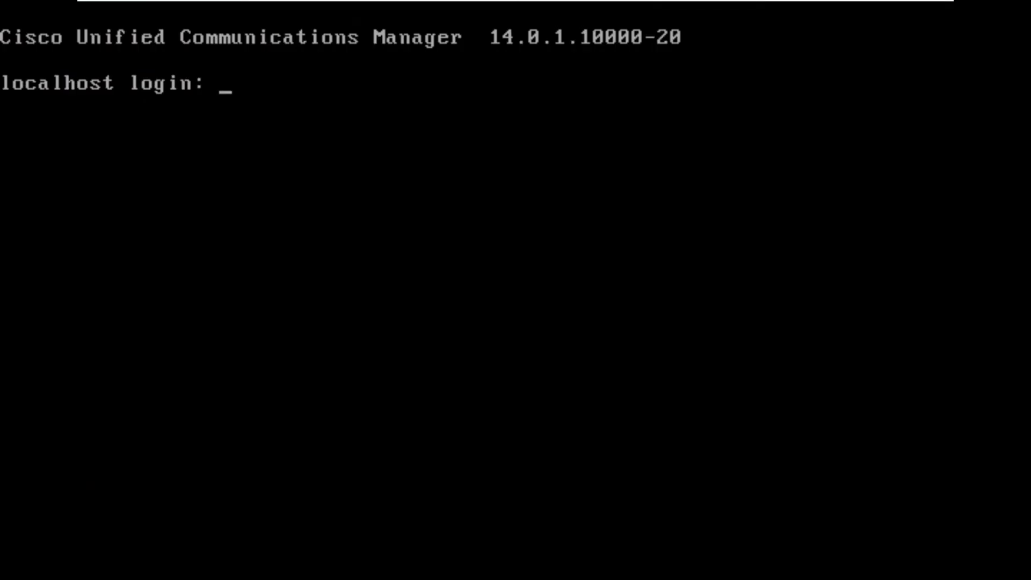
Step: Log in to the platform command line as admin with the account password and list the available commands
{"action": "type", "text": "admin"}
{"action": "key", "text": "Return"}
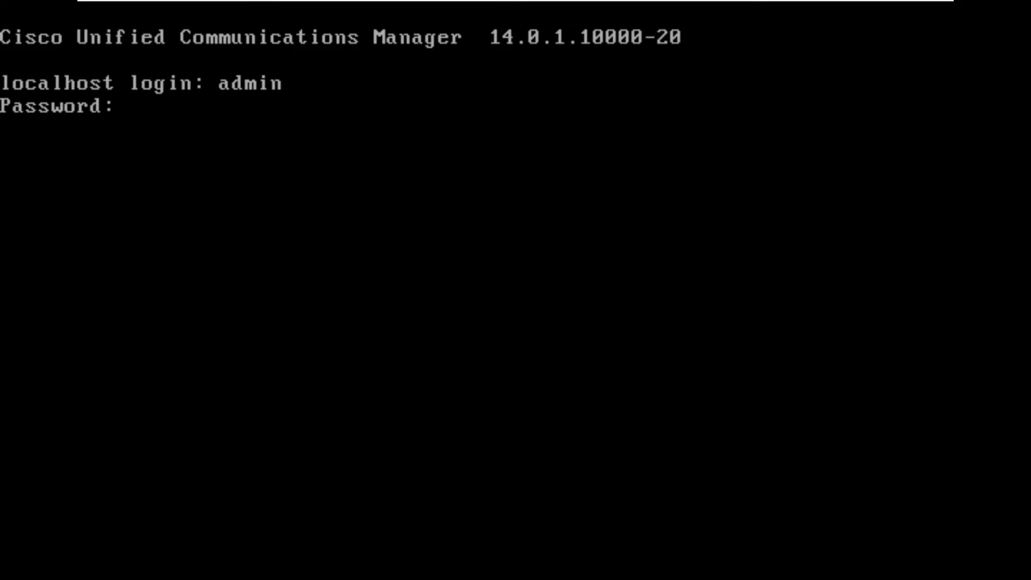
{"action": "key", "text": "Return"}
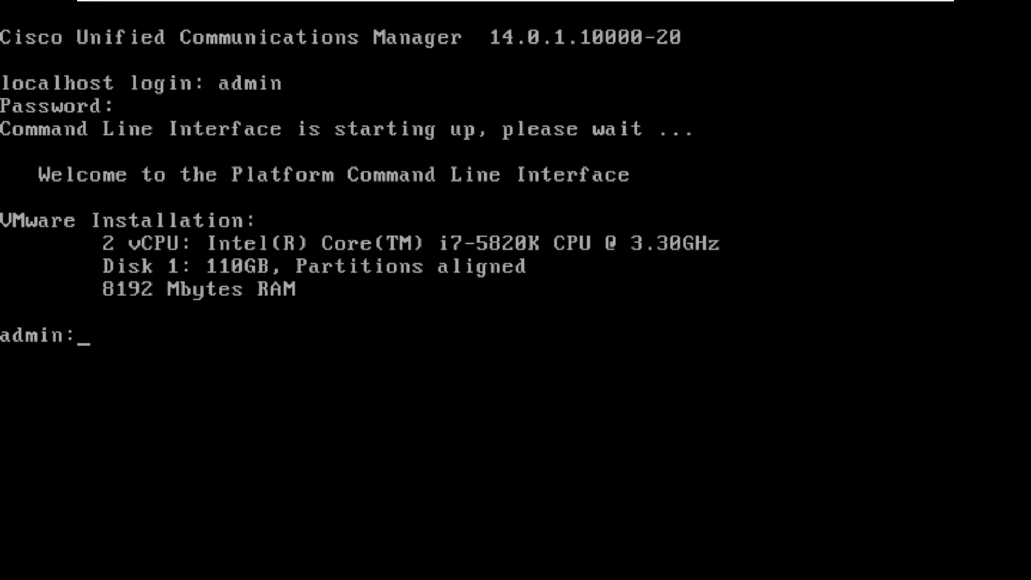
{"action": "key", "text": "Tab"}
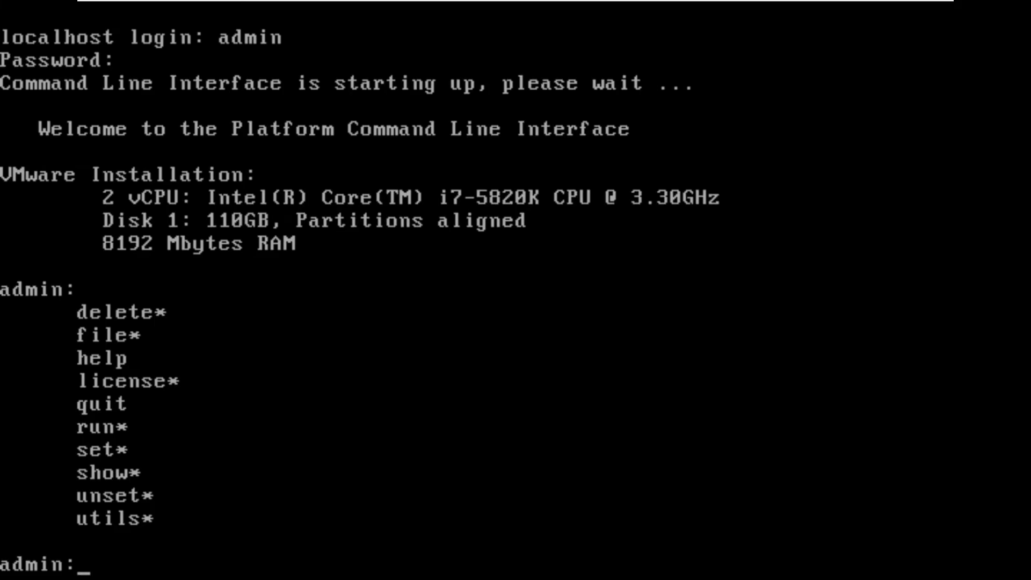
Step: Switch to Firefox and open Cisco Unified Communications Manager from the installed applications at 10.10.0.42
{"action": "left_click_drag", "start_coordinate": [1030, 236], "coordinate": [462, 168]}
{"action": "double_click", "coordinate": [462, 167]}
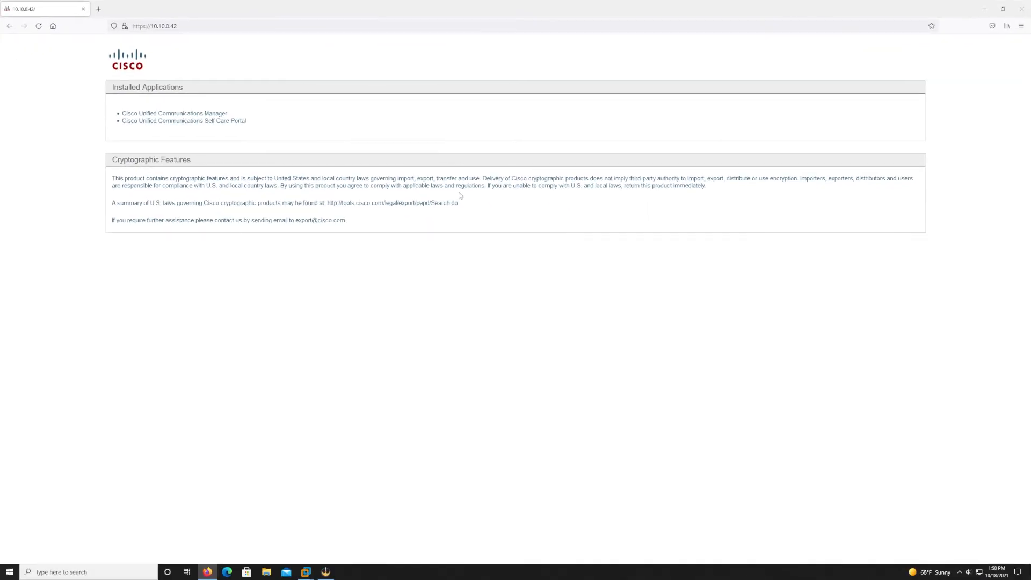
{"action": "left_click", "coordinate": [204, 115]}
{"action": "left_click_drag", "start_coordinate": [223, 158], "coordinate": [105, 105]}
{"action": "left_click", "coordinate": [189, 133]}
{"action": "left_click", "coordinate": [185, 110]}
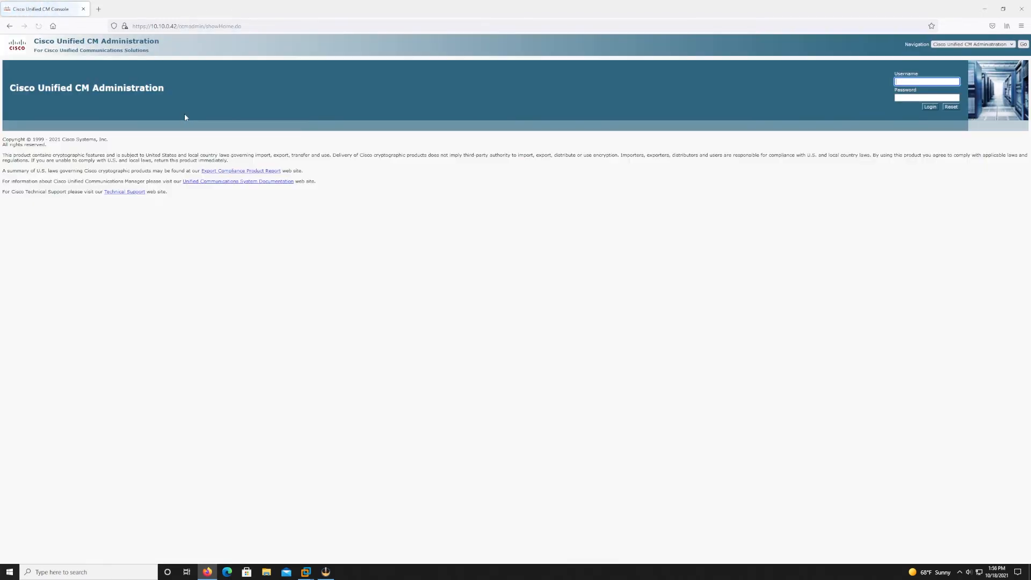
Step: Log in to Cisco Unified CM Administration as admin with the application user password, without saving the login in the browser
{"action": "left_click", "coordinate": [907, 83]}
{"action": "type", "text": "admin"}
{"action": "key", "text": "Tab"}
{"action": "type", "text": "********"}
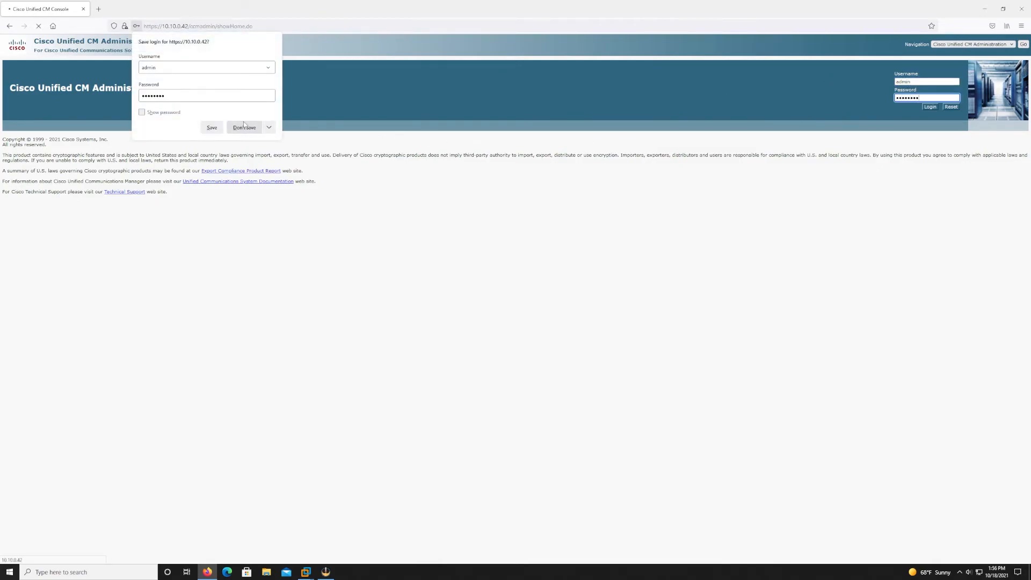
{"action": "left_click", "coordinate": [930, 108]}
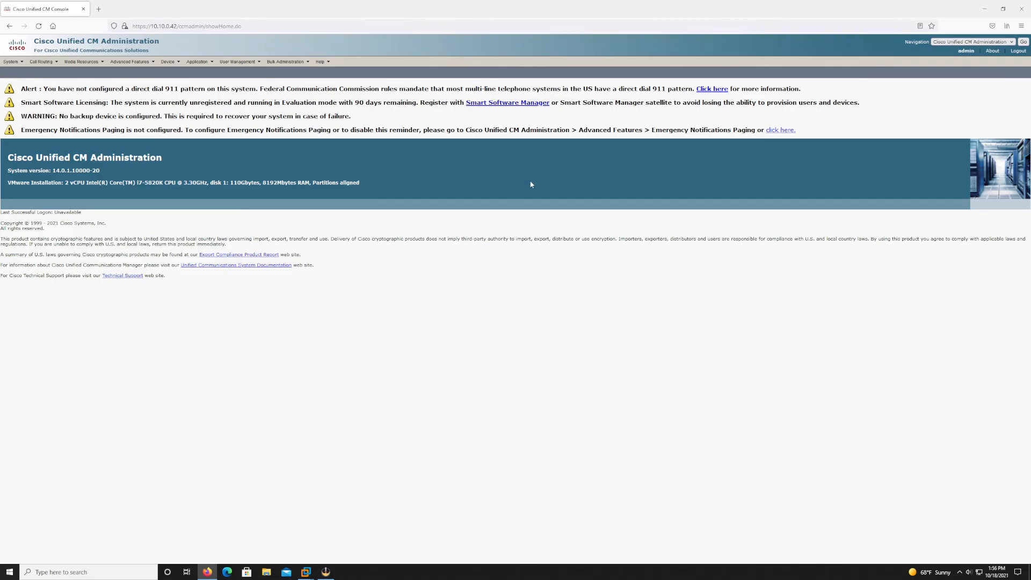
Step: Go to Cisco Unified OS Administration and log in as admin with the platform administrator password, declining to save the login
{"action": "left_click", "coordinate": [972, 42]}
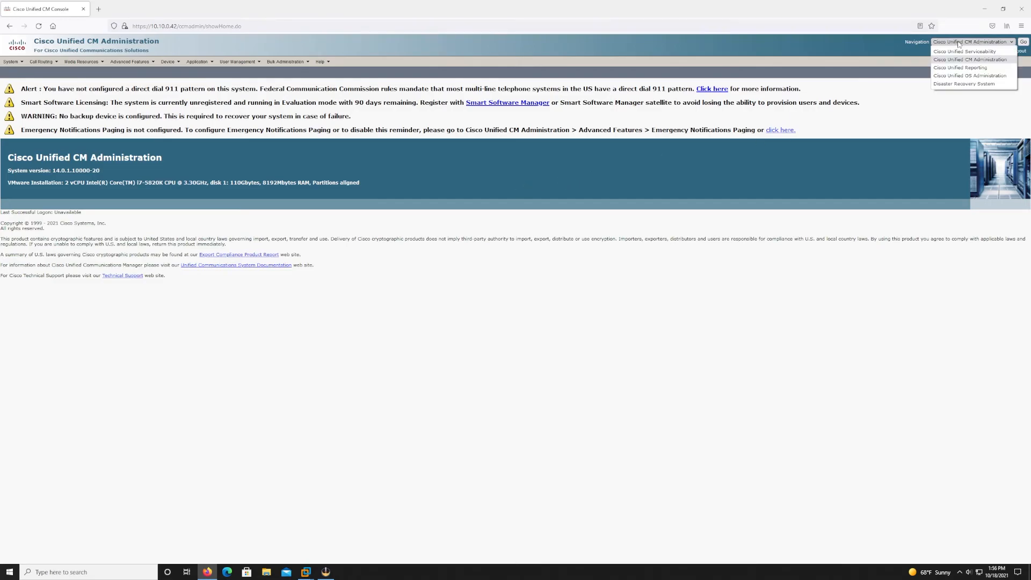
{"action": "left_click", "coordinate": [961, 75]}
{"action": "left_click", "coordinate": [1023, 42]}
{"action": "type", "text": "admin"}
{"action": "key", "text": "Tab"}
{"action": "type", "text": "********"}
{"action": "key", "text": "Return"}
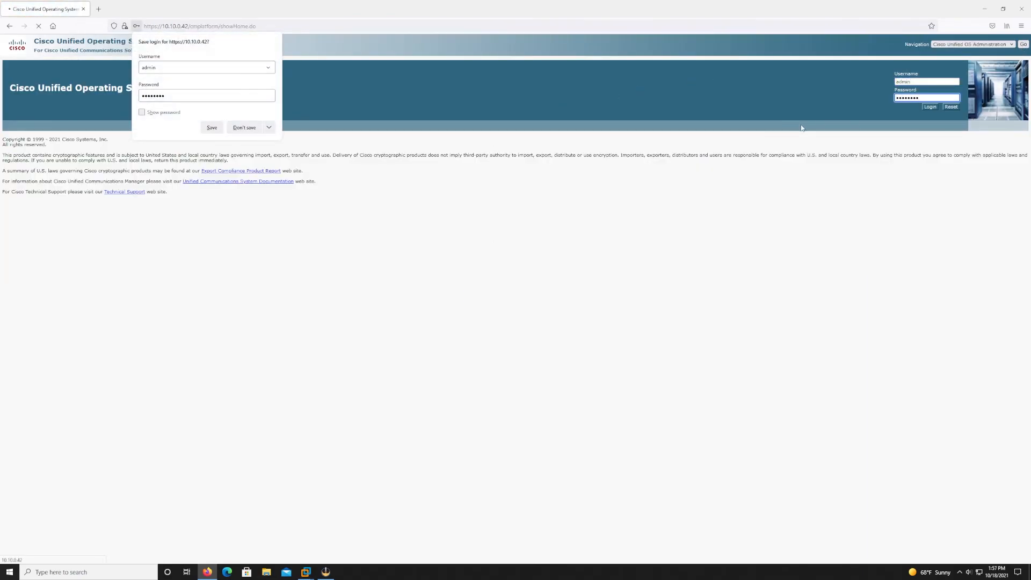
{"action": "left_click", "coordinate": [246, 129]}
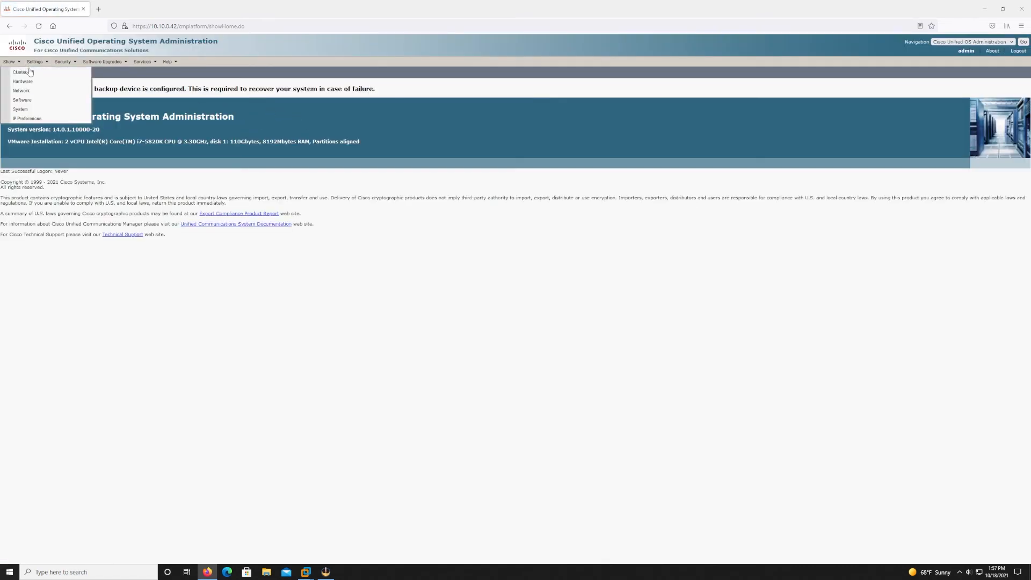
Step: View the cluster node list, highlight the node's hostname and open the System information page
{"action": "left_click", "coordinate": [26, 71]}
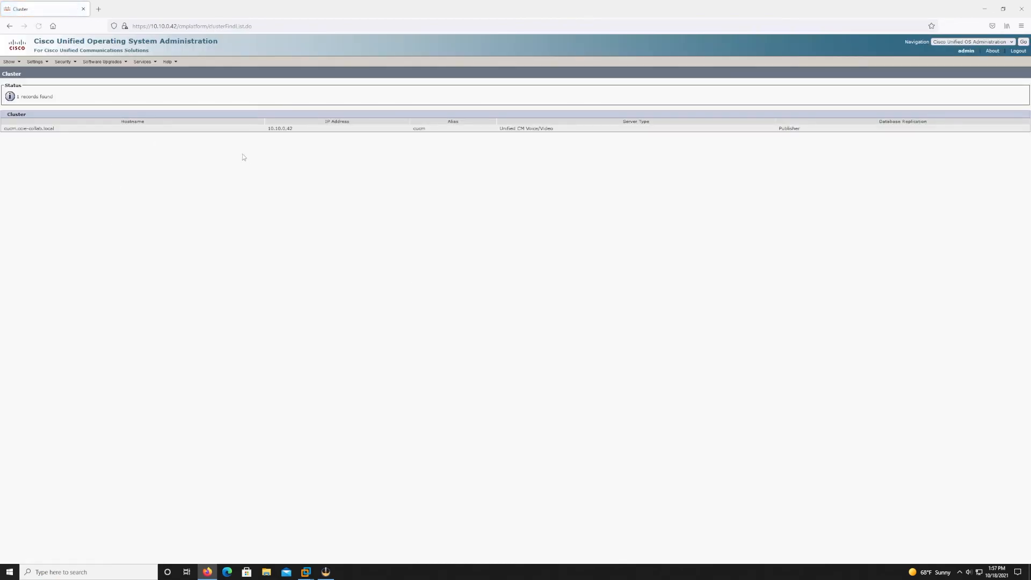
{"action": "left_click_drag", "start_coordinate": [84, 130], "coordinate": [2, 130]}
{"action": "mouse_move", "coordinate": [10, 62]}
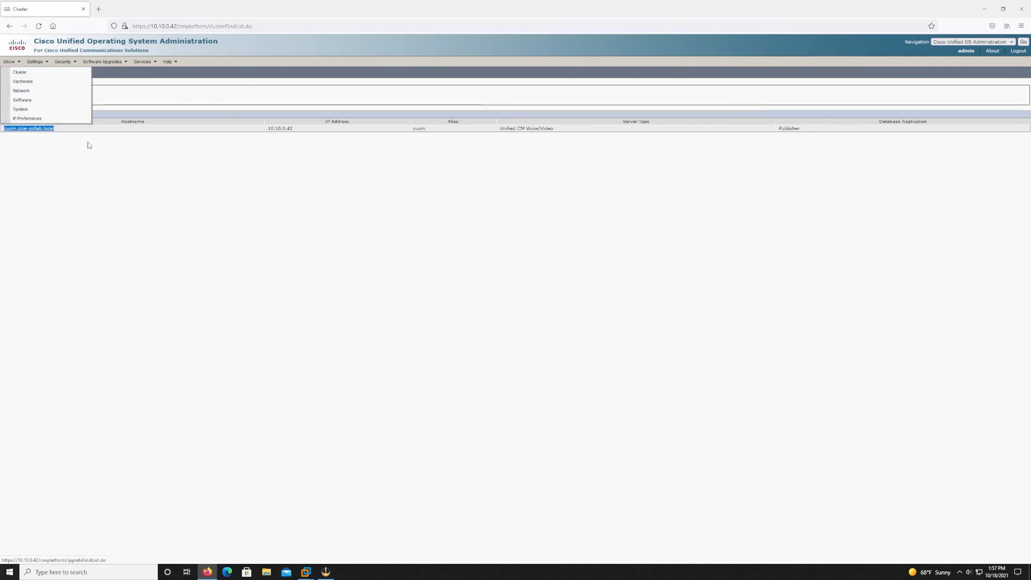
{"action": "left_click", "coordinate": [41, 110]}
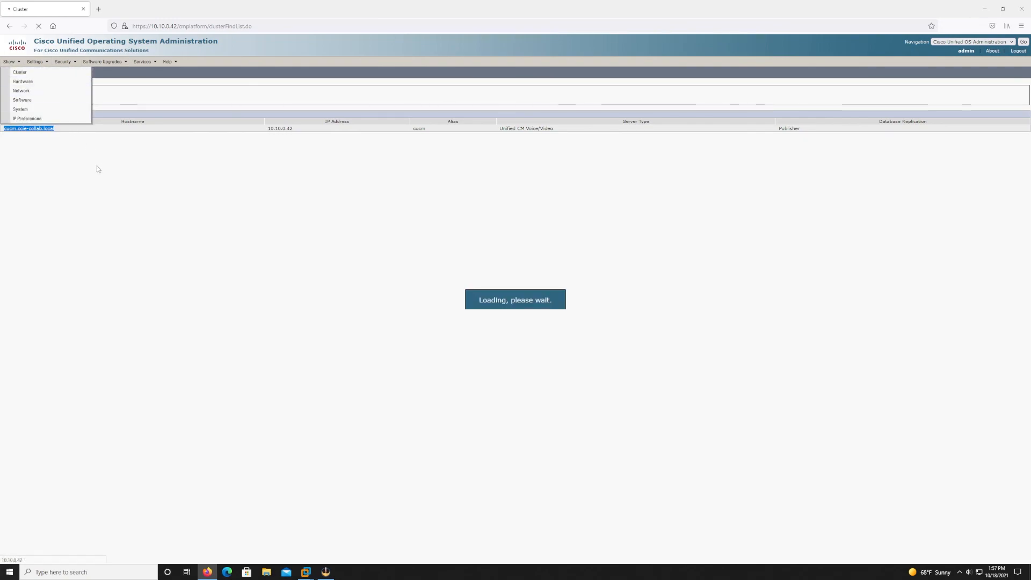